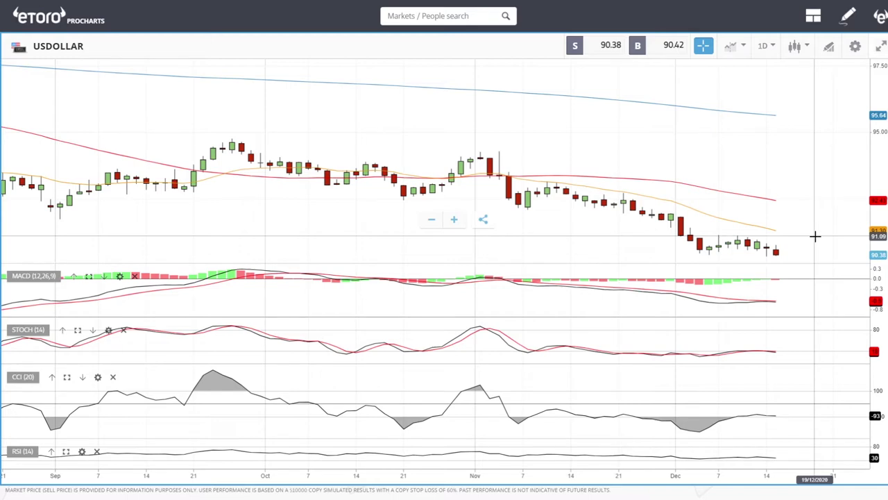
Step: Review the USDOLLAR trend at weekly (1W) periodicity and switch the chart to 1 Hour
scroll(815, 237, "down", 3)
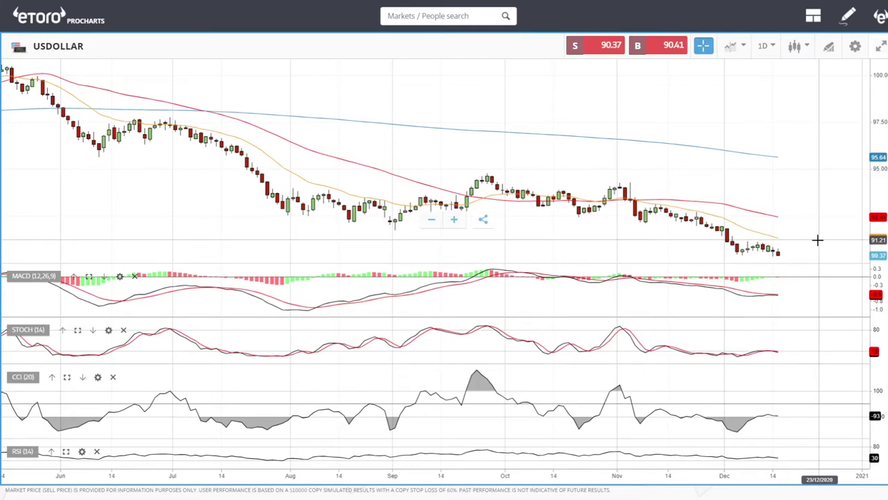
scroll(817, 240, "down", 5)
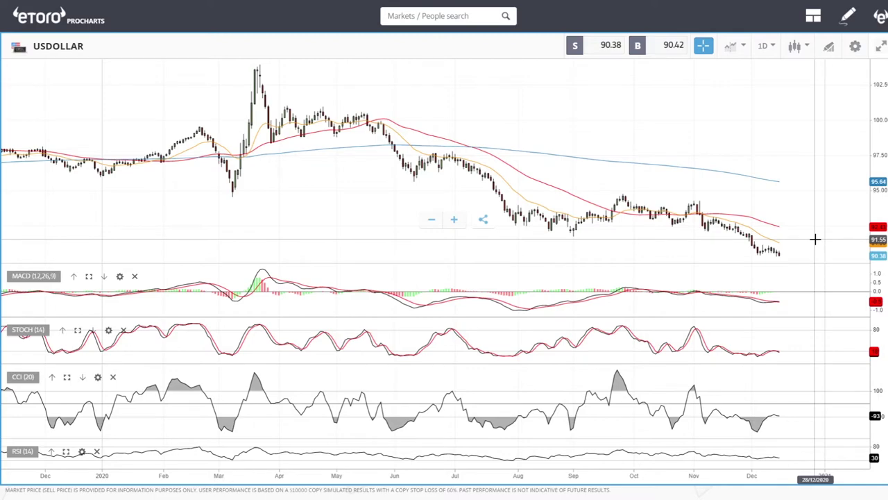
left_click(769, 48)
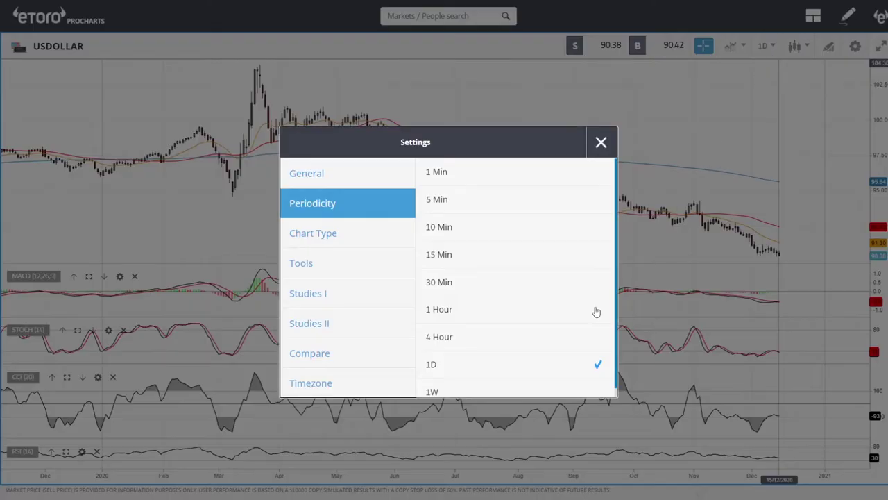
left_click(478, 390)
left_click(601, 141)
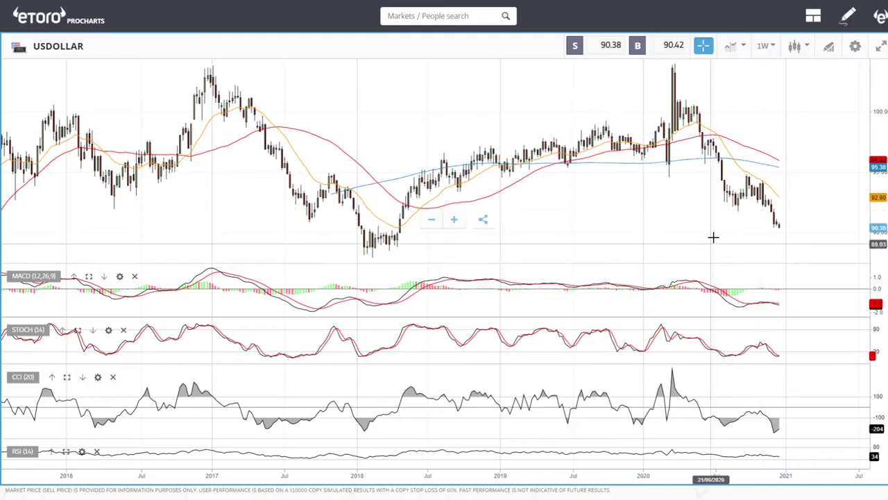
scroll(718, 228, "up", 3)
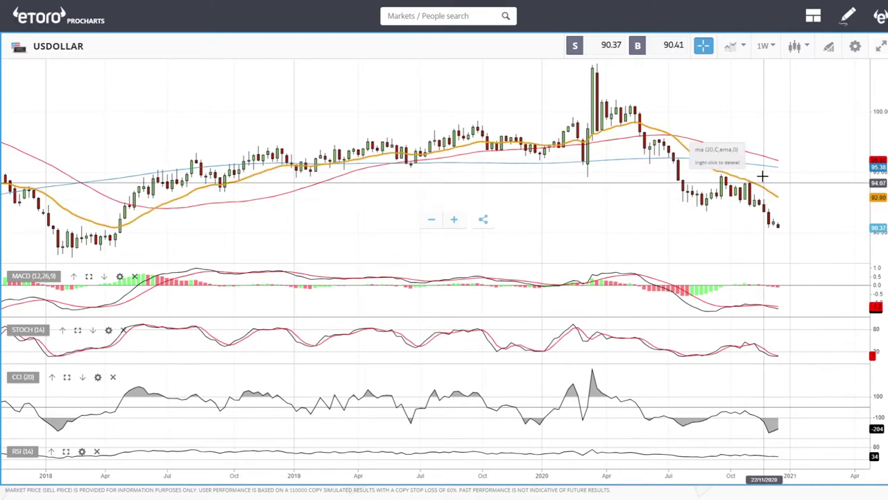
left_click(765, 47)
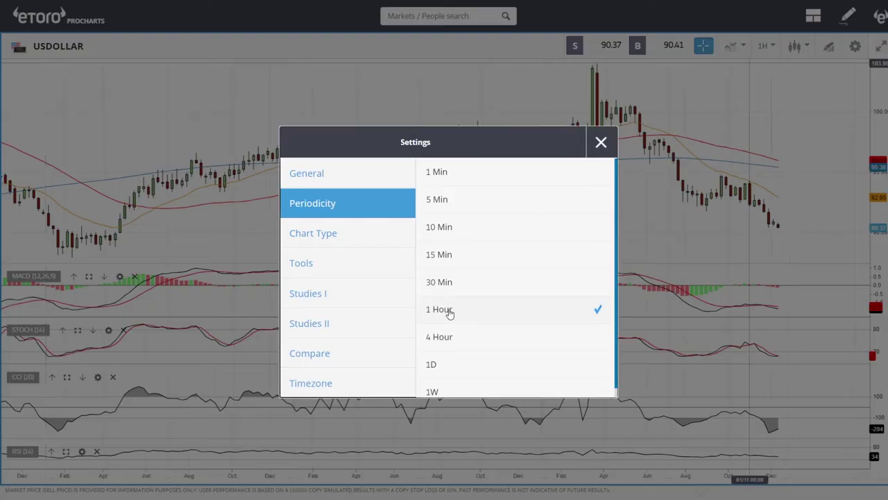
left_click(601, 144)
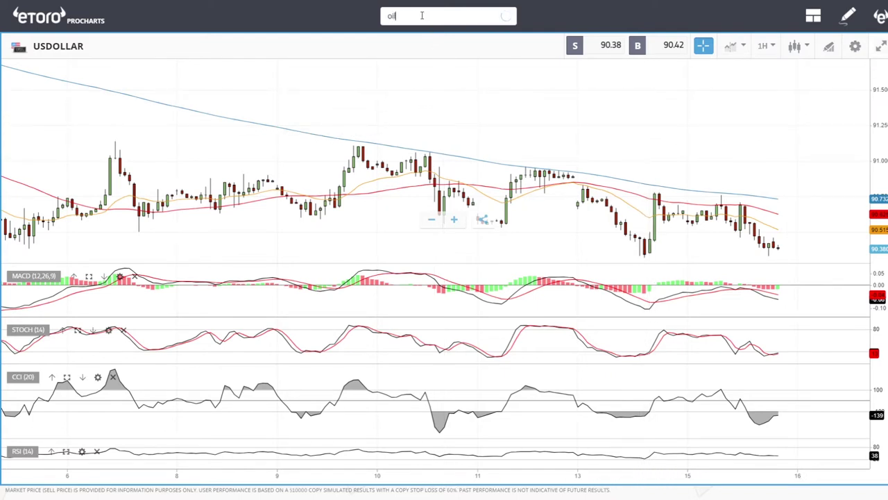
Step: Search for "oil", open the OIL chart and set its periodicity to 1D
left_click(410, 61)
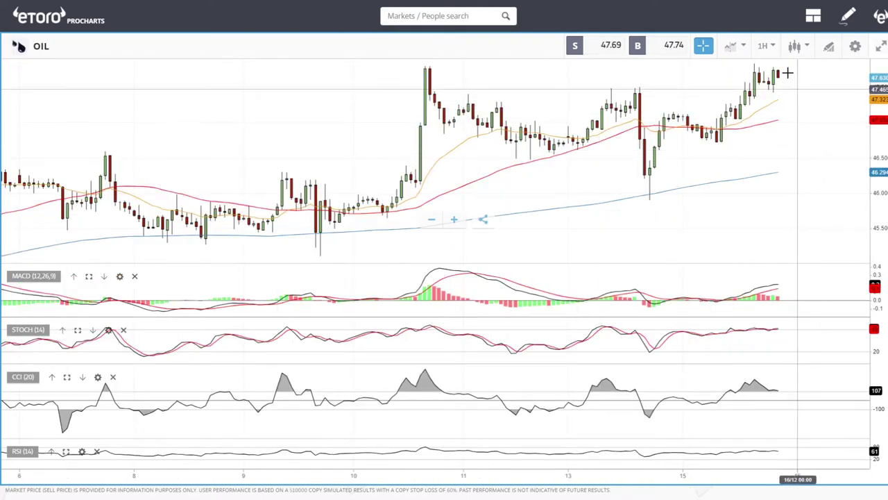
left_click(766, 46)
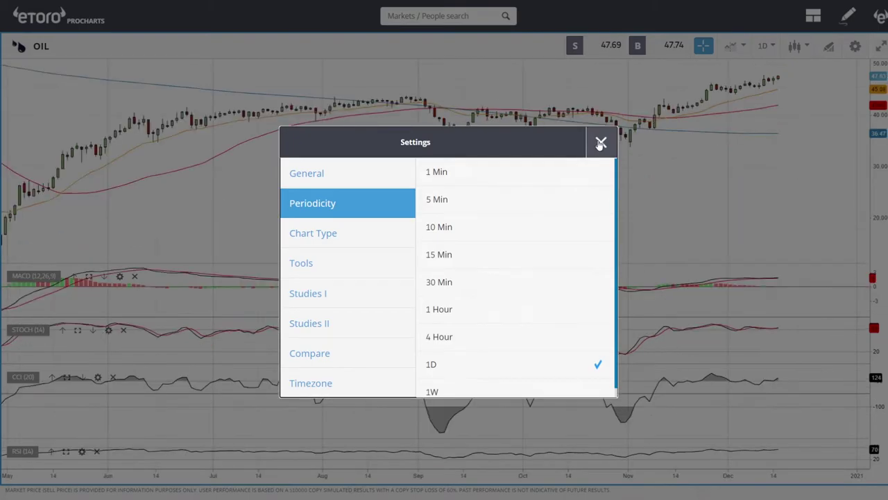
left_click(601, 142)
scroll(810, 141, "up", 5)
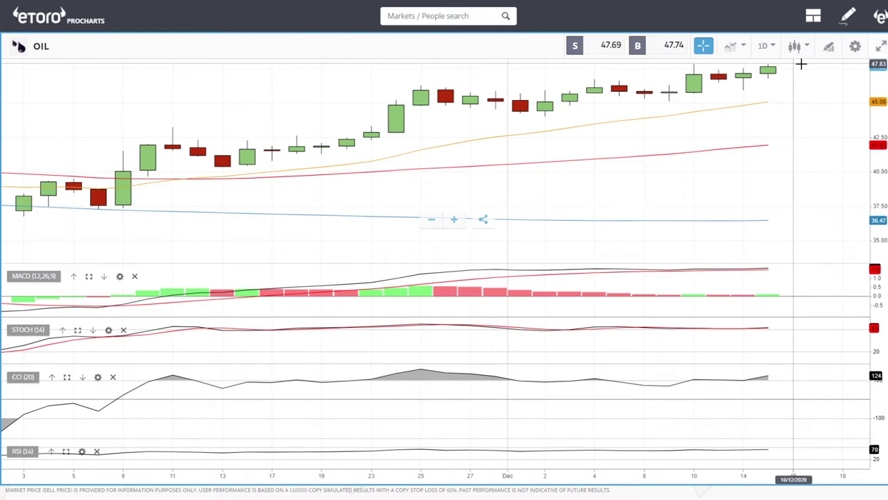
scroll(819, 141, "down", 5)
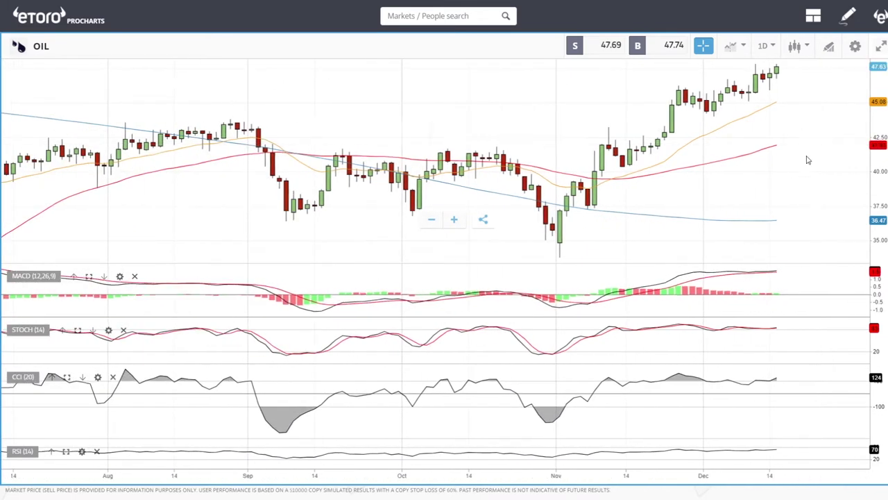
Step: Draw a Line trend line along the late-November and December highs of the OIL chart, extending into 2021
left_click_drag(808, 160, 726, 218)
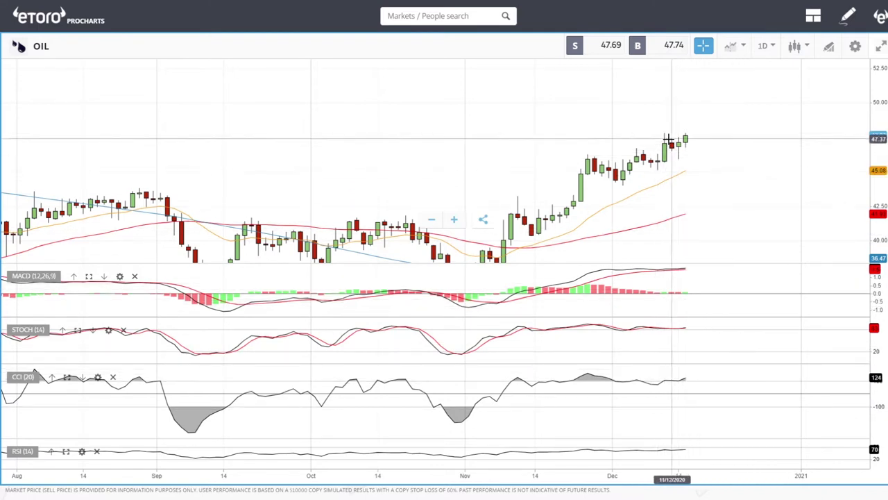
left_click(830, 47)
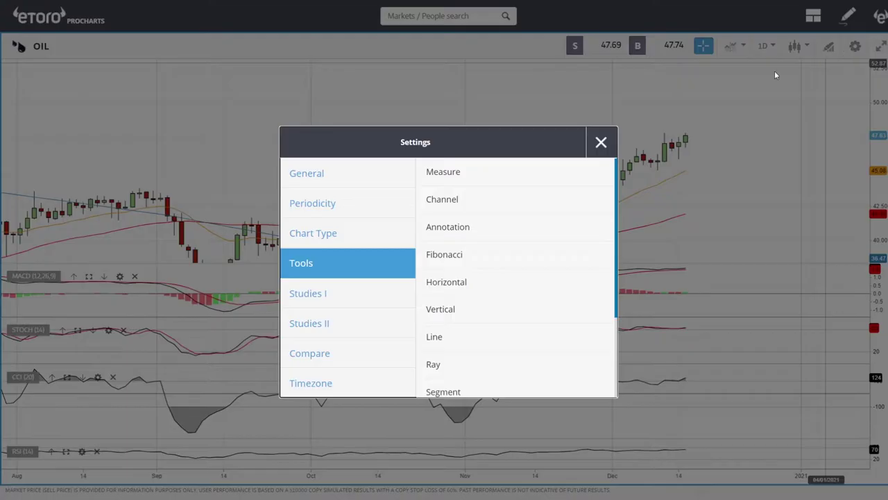
left_click(434, 336)
left_click(413, 215)
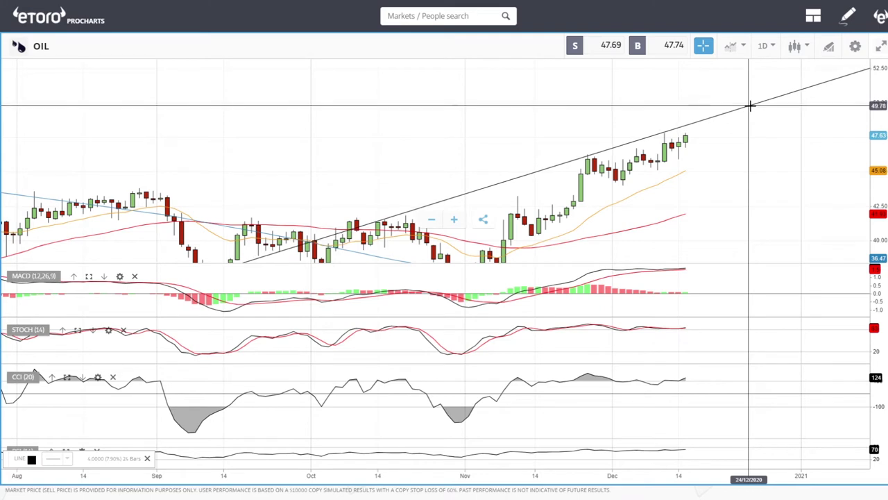
left_click(749, 105)
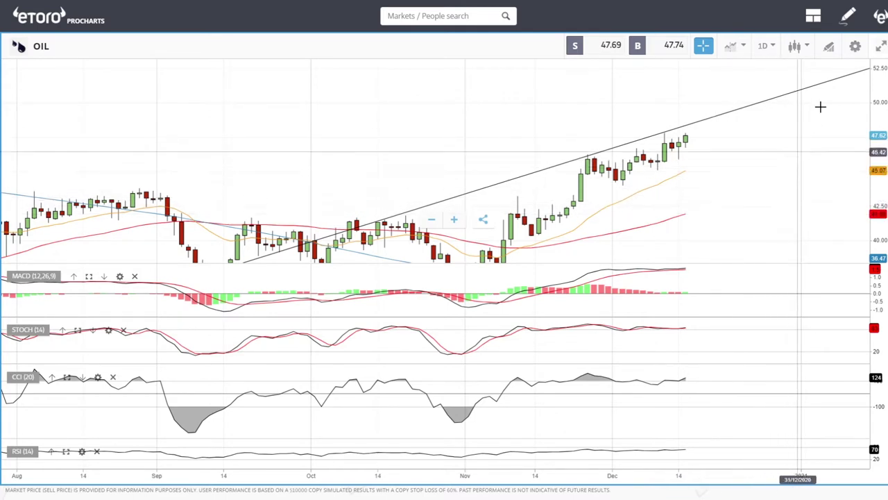
Step: Place a Horizontal line below the December candles on the OIL chart at about 45.08
left_click(830, 47)
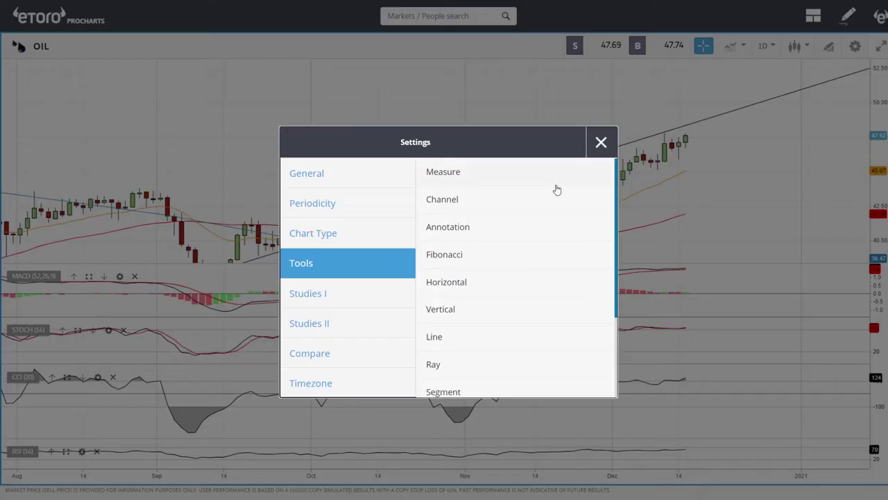
left_click(475, 276)
left_click(732, 173)
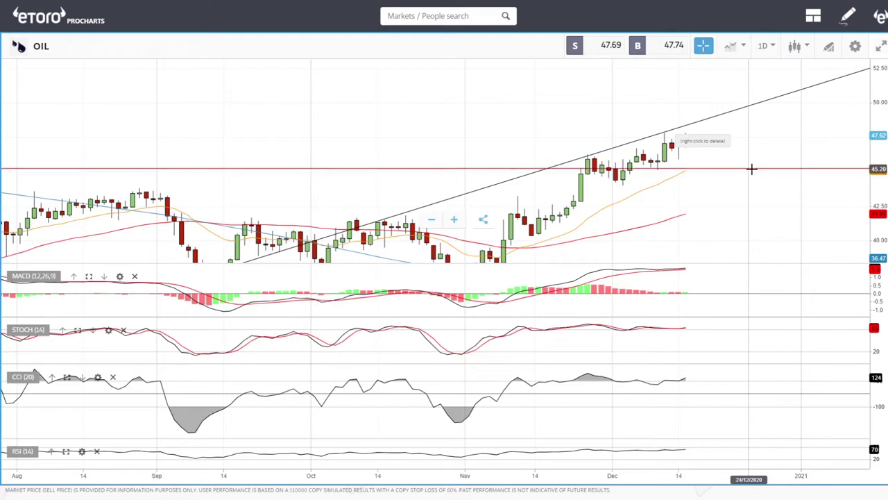
left_click_drag(754, 171, 754, 170)
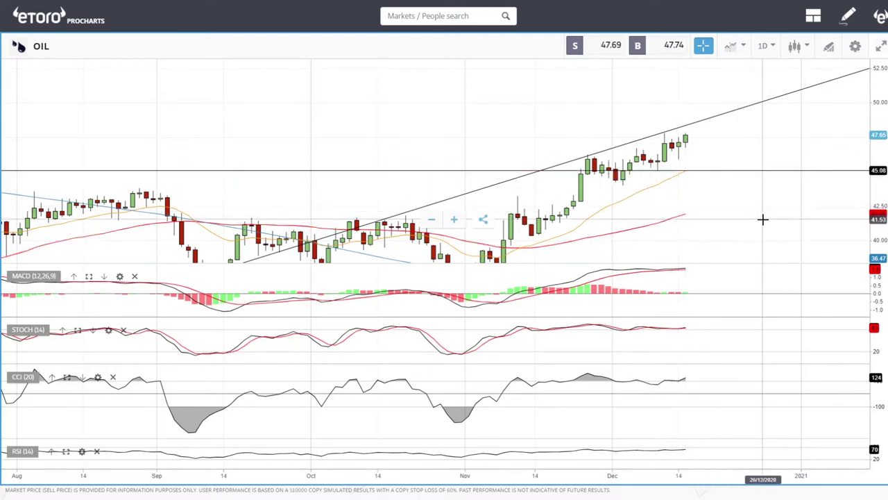
Step: Switch the OIL chart to 1W periodicity and delete the trend line and the horizontal line
left_click(771, 49)
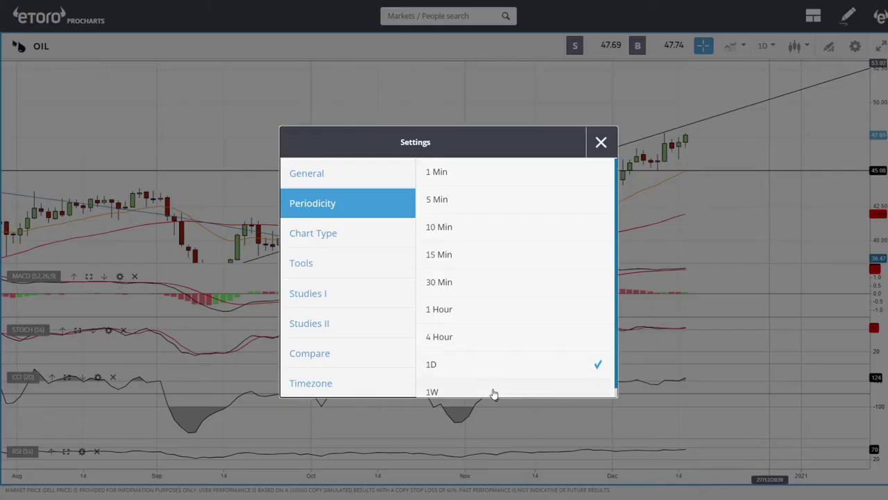
left_click(493, 394)
left_click(601, 143)
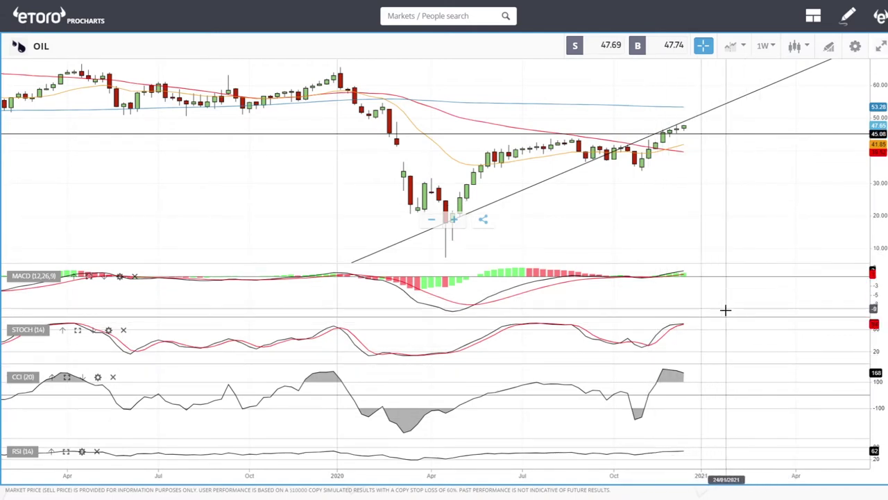
right_click(708, 112)
right_click(724, 136)
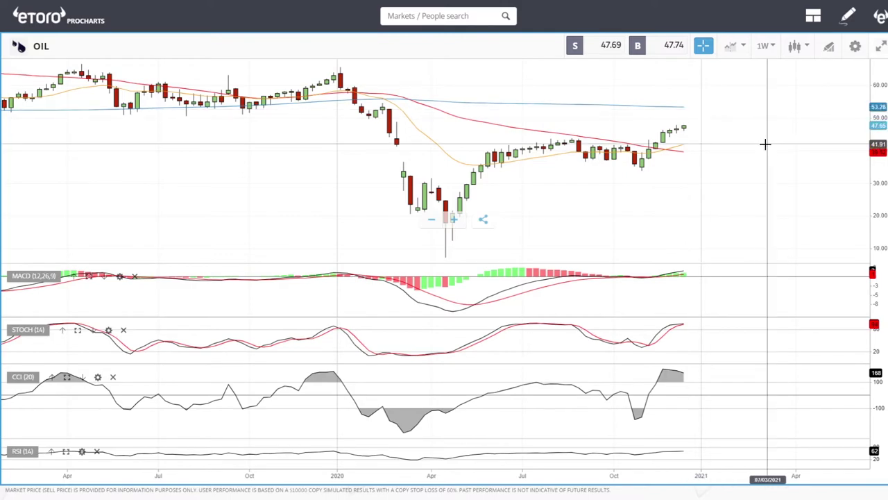
Step: Draw a Fibonacci retracement on OIL from the early January 2020 high to the spring 2020 low, and delete it
left_click(829, 46)
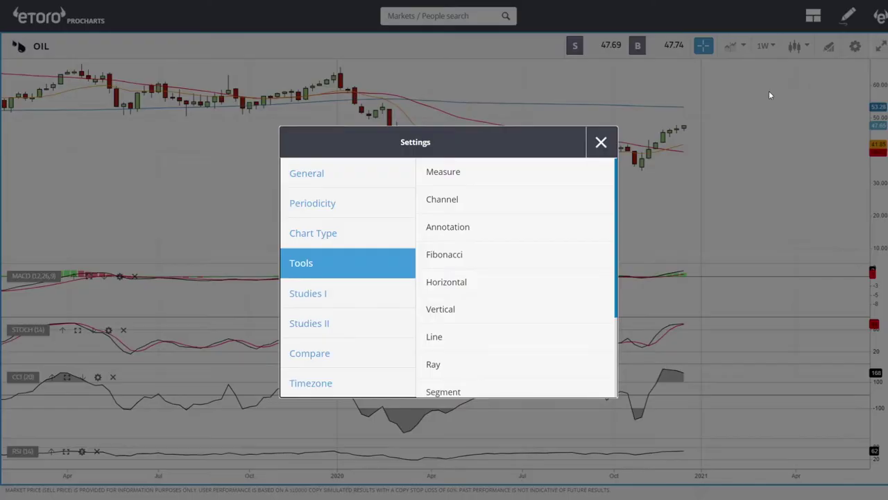
left_click(453, 256)
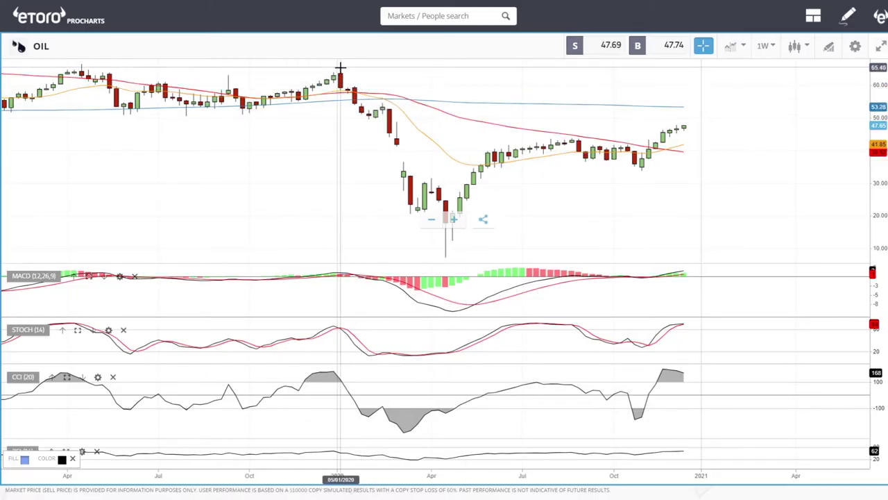
left_click(340, 67)
left_click(445, 258)
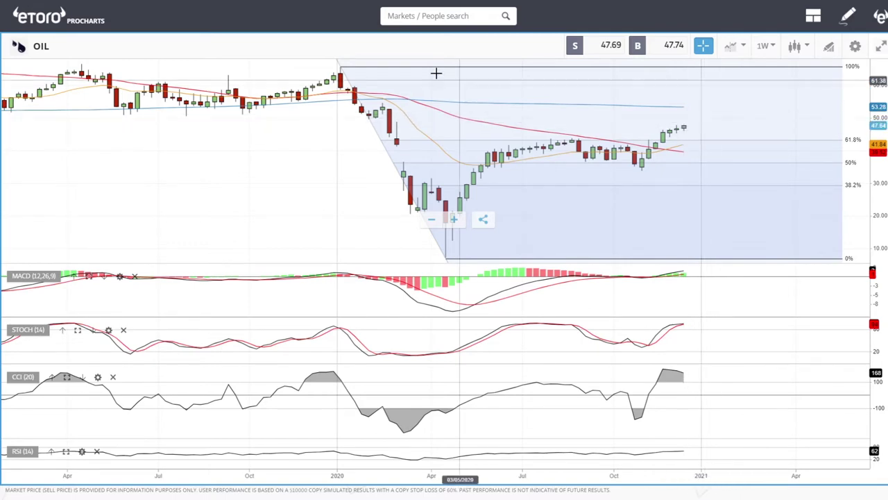
right_click(340, 67)
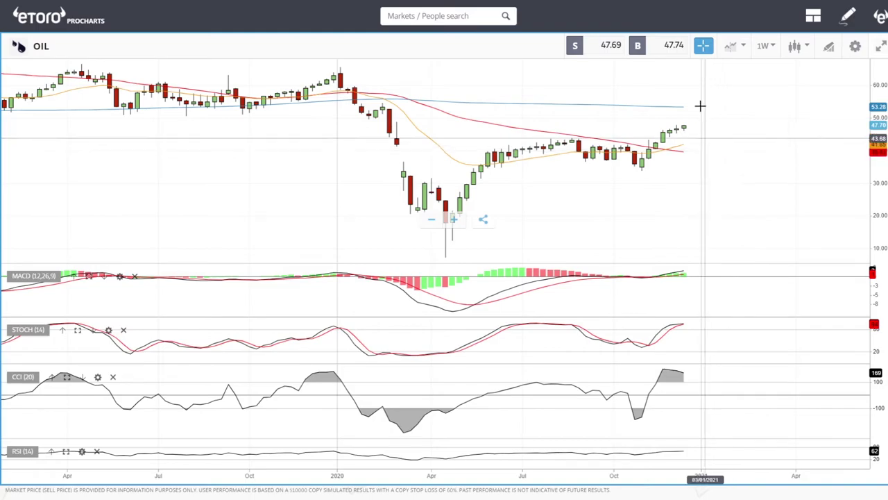
Step: Set the chart periodicity back to 1D and open the NATGAS chart
left_click(769, 47)
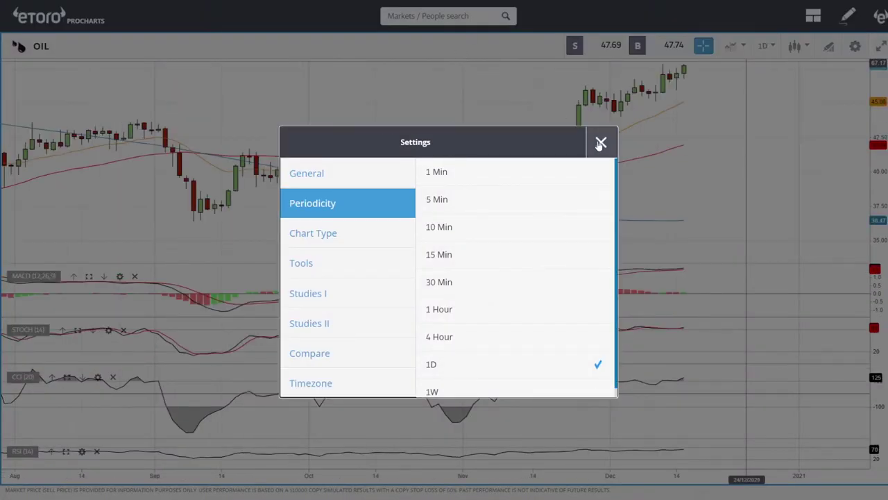
left_click(601, 143)
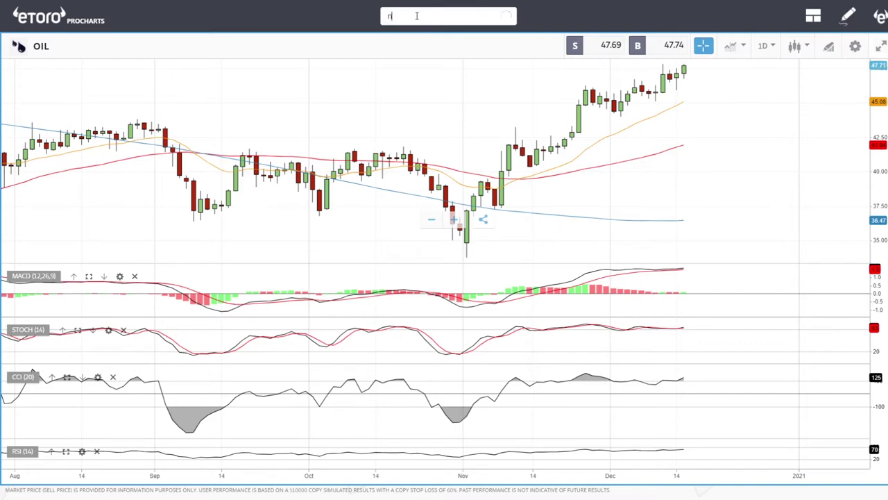
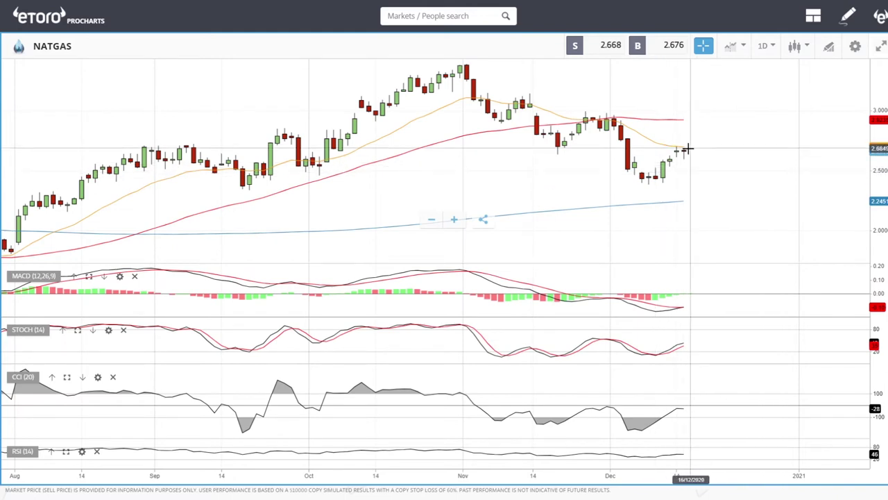
scroll(704, 149, "up", 5)
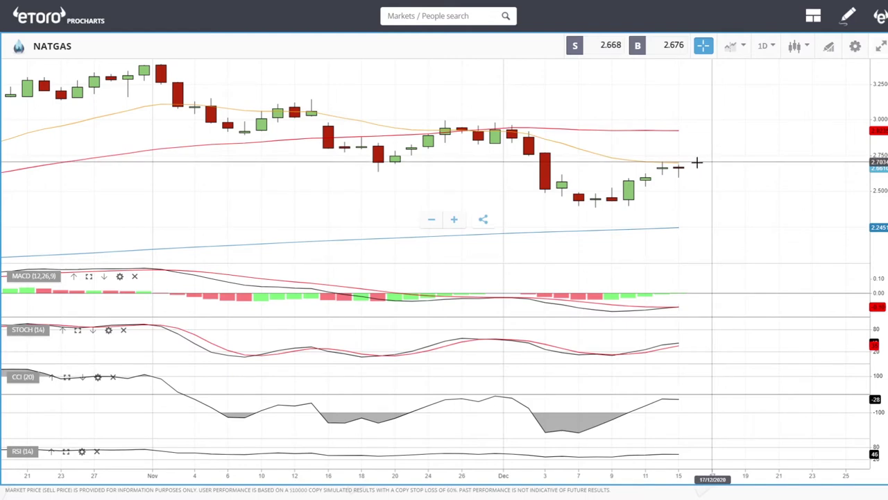
scroll(724, 181, "down", 4)
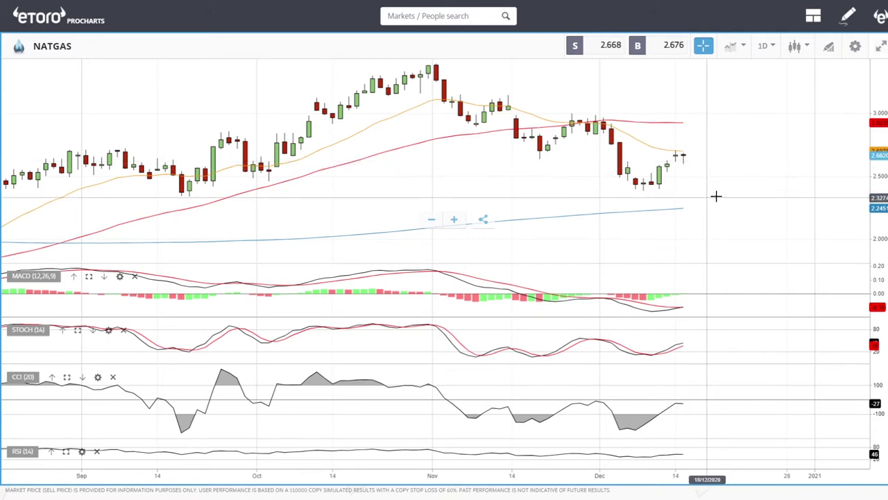
Step: Draw a Fibonacci retracement on NATGAS from the late June 2020 low to the high around the start of November 2020
scroll(735, 188, "down", 10)
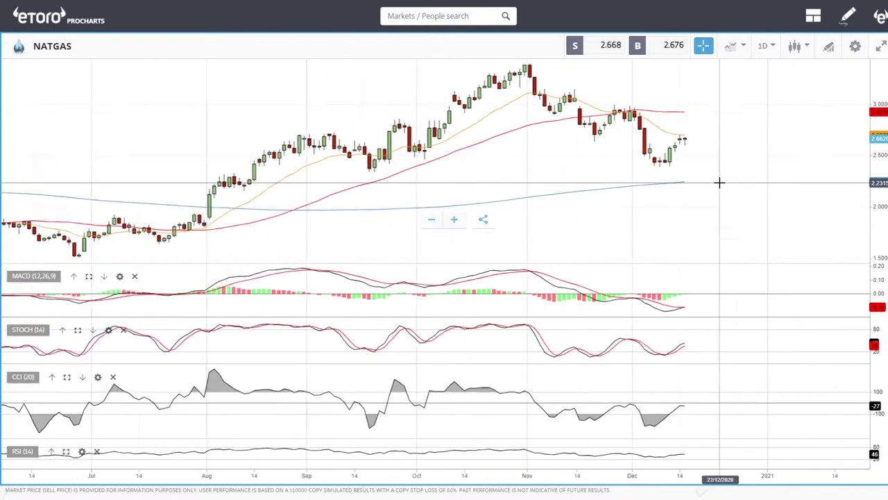
scroll(720, 181, "down", 2)
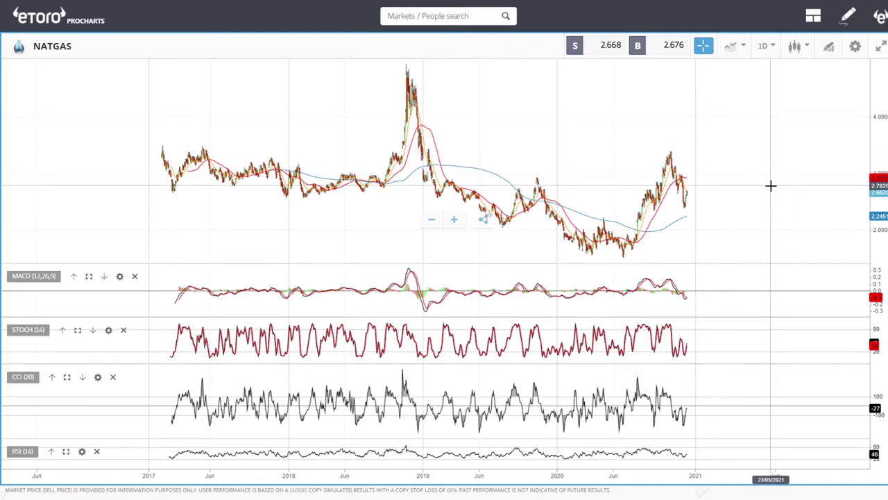
scroll(760, 228, "up", 5)
scroll(760, 229, "down", 2)
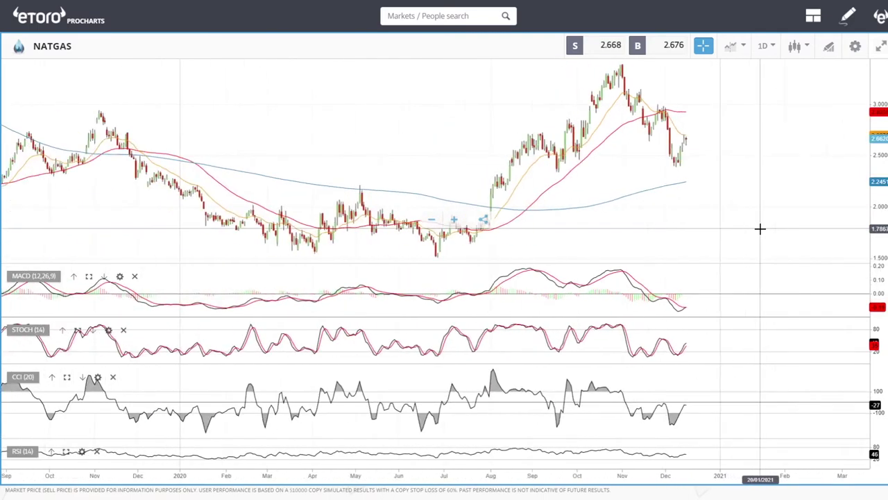
left_click(830, 47)
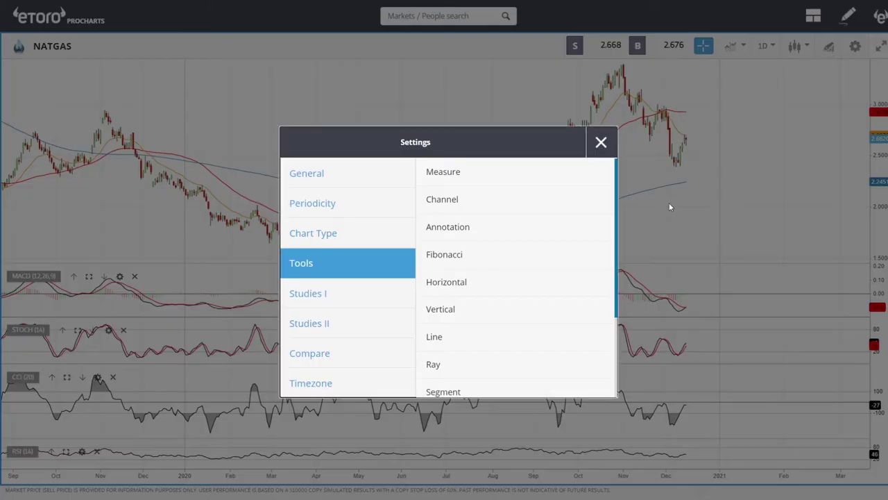
left_click(447, 255)
left_click(440, 256)
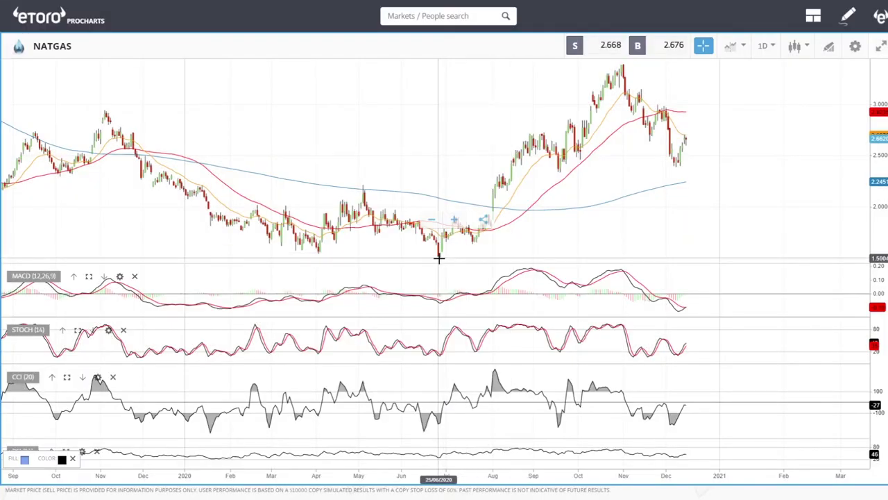
left_click(624, 65)
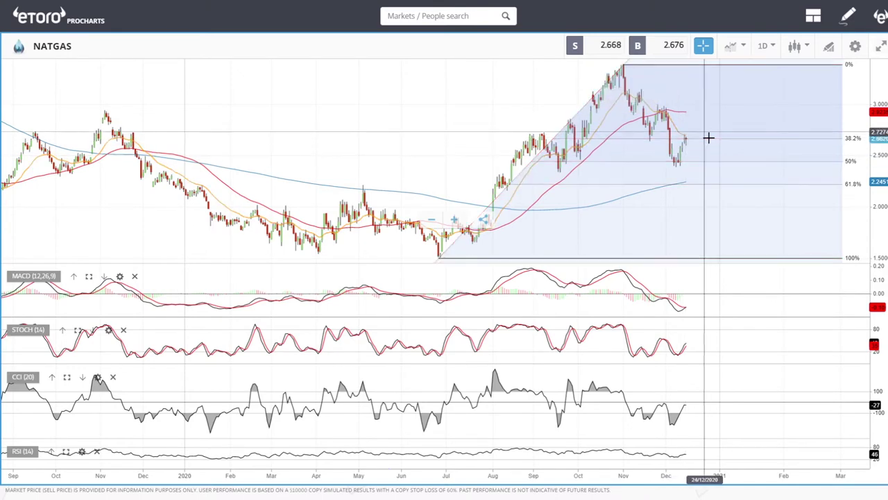
Step: Delete the Fibonacci retracement from the NATGAS chart
right_click(624, 65)
scroll(789, 159, "up", 3)
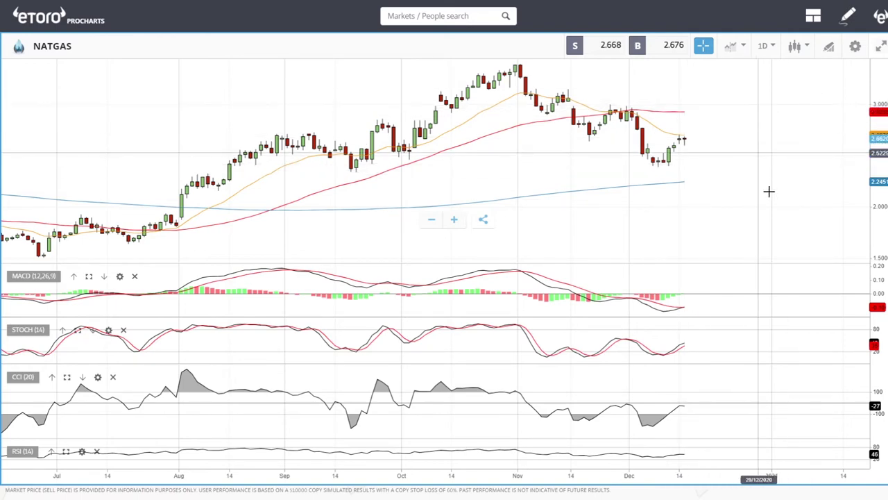
scroll(772, 210, "down", 1)
scroll(771, 210, "down", 3)
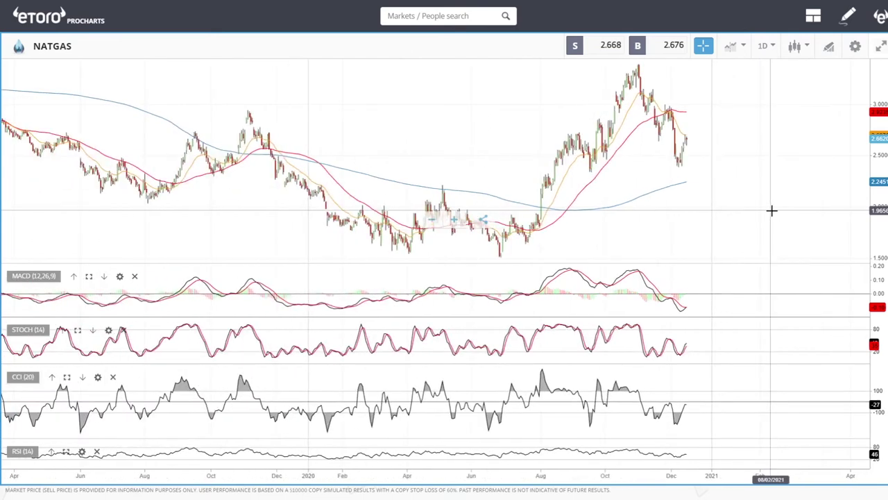
scroll(772, 209, "up", 2)
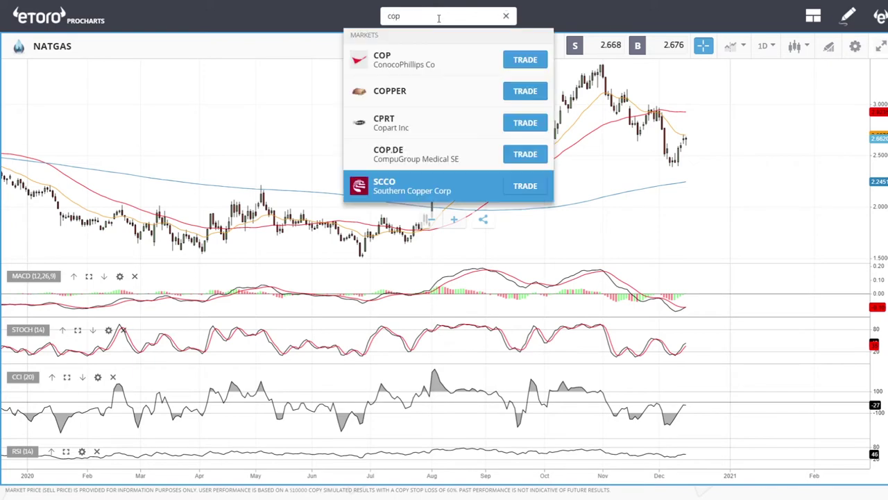
Step: Open the COPPER chart by searching the markets for "cop", and examine its daily candles and moving averages
left_click(396, 97)
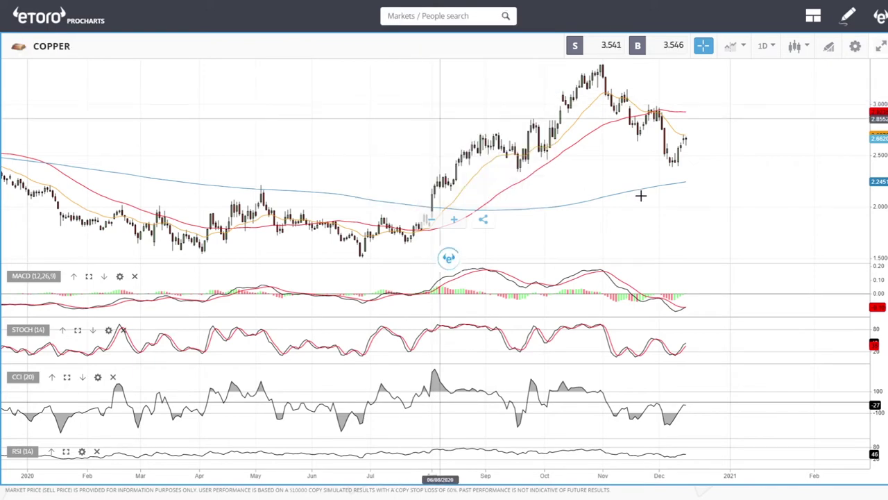
scroll(754, 114, "up", 3)
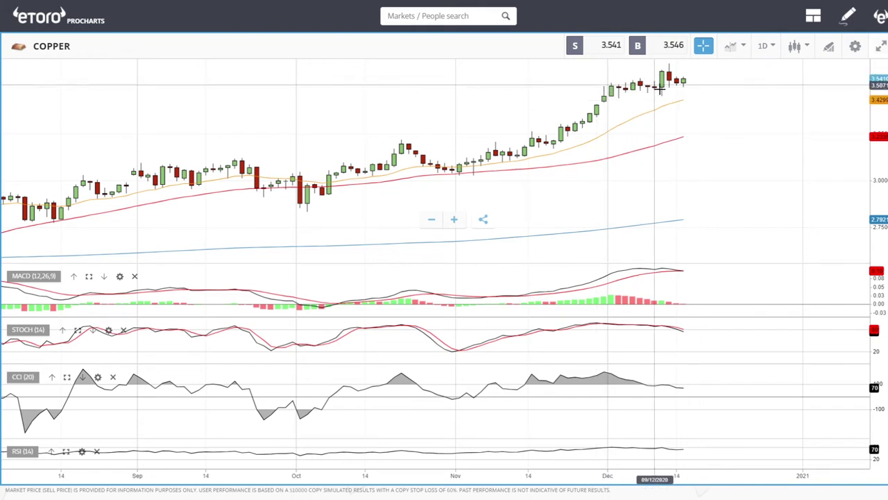
scroll(701, 93, "down", 5)
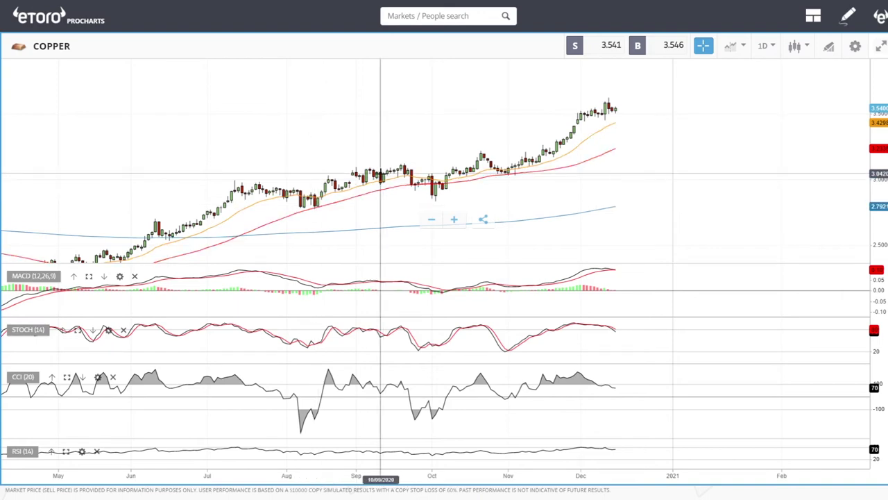
scroll(680, 148, "up", 3)
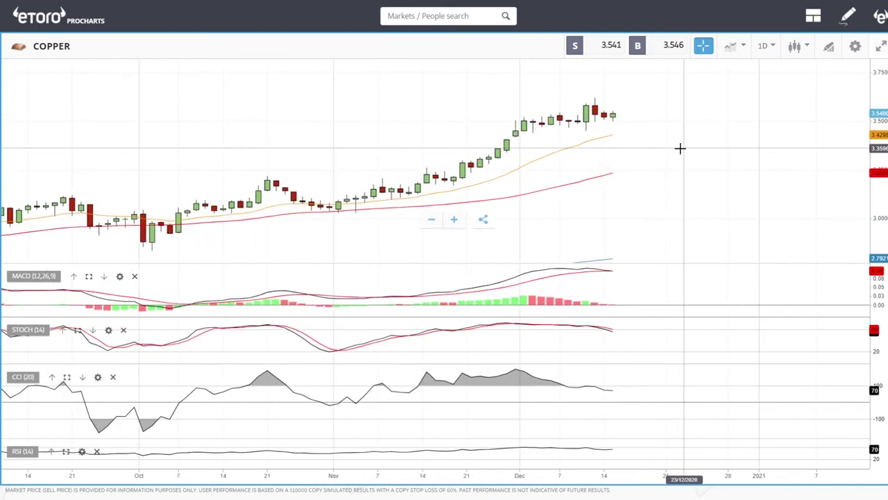
scroll(681, 148, "down", 3)
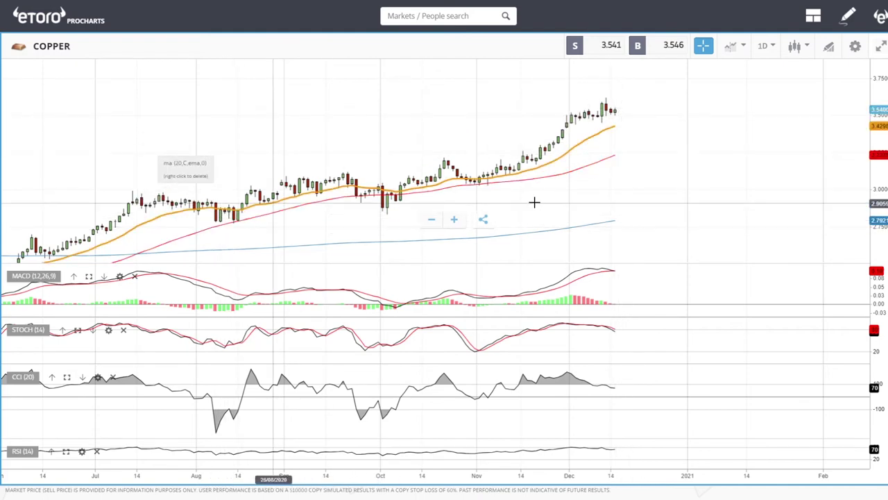
scroll(729, 188, "up", 5)
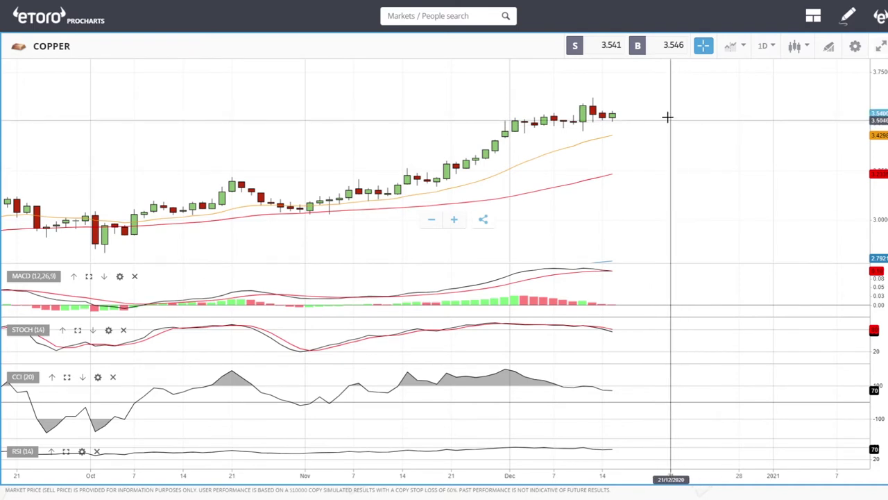
Step: Search the markets for "gold", open the GOLD chart and examine its recent daily candles against the moving averages
left_click(455, 15)
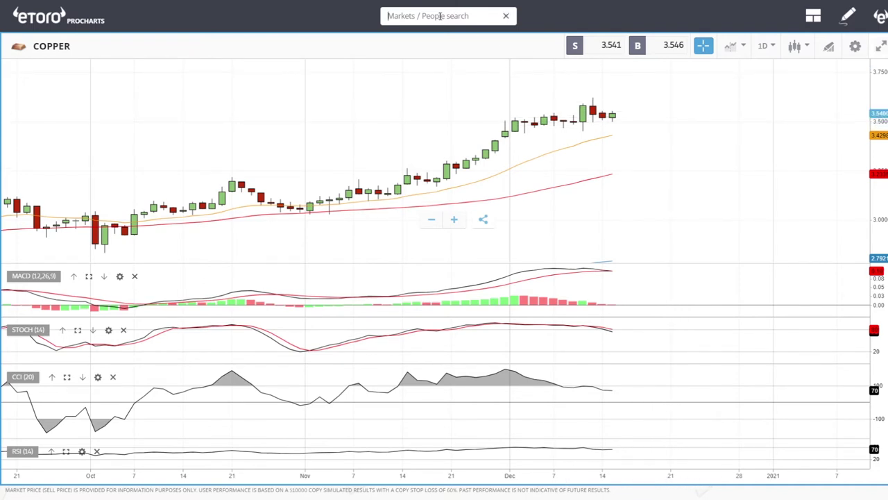
type("gold")
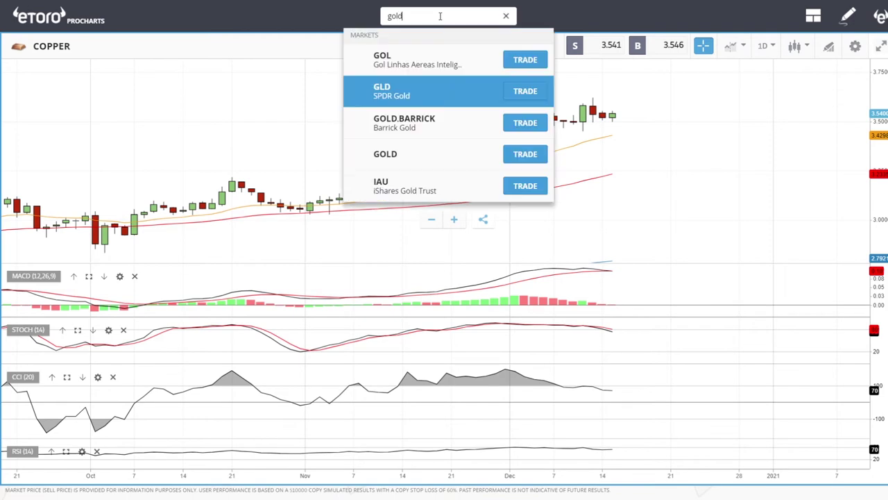
left_click(385, 64)
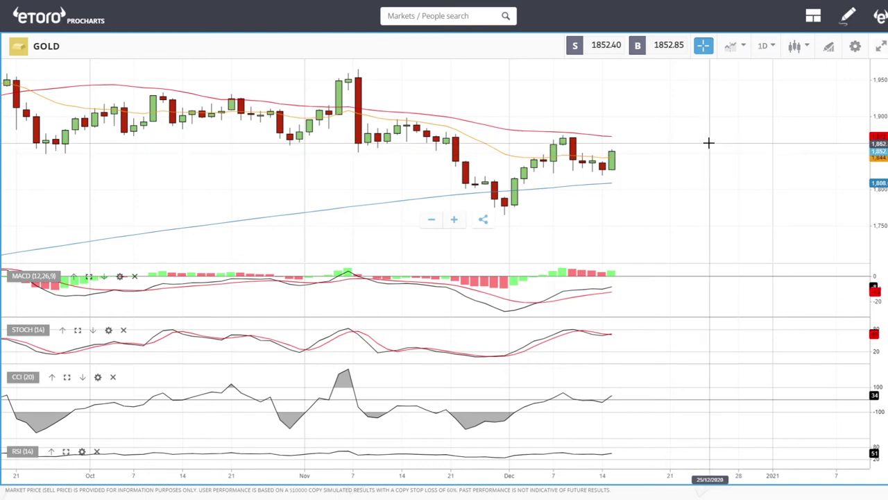
scroll(708, 143, "down", 5)
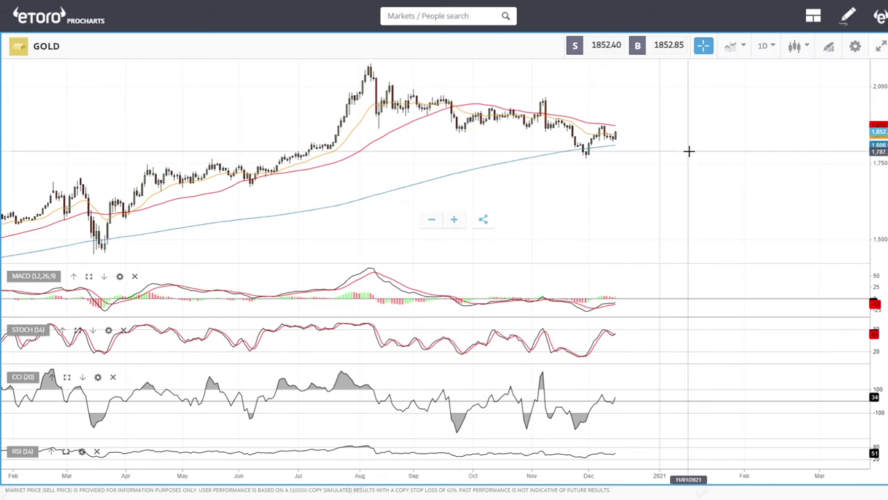
scroll(741, 156, "up", 5)
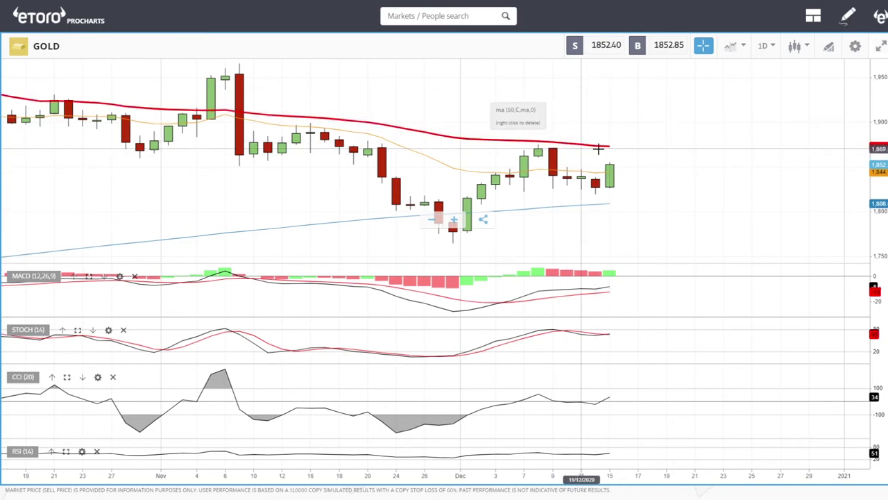
Step: Draw a descending trend line with the Line tool on GOLD from the August 2020 high to about 1,869 in mid-January 2021
scroll(683, 187, "down", 6)
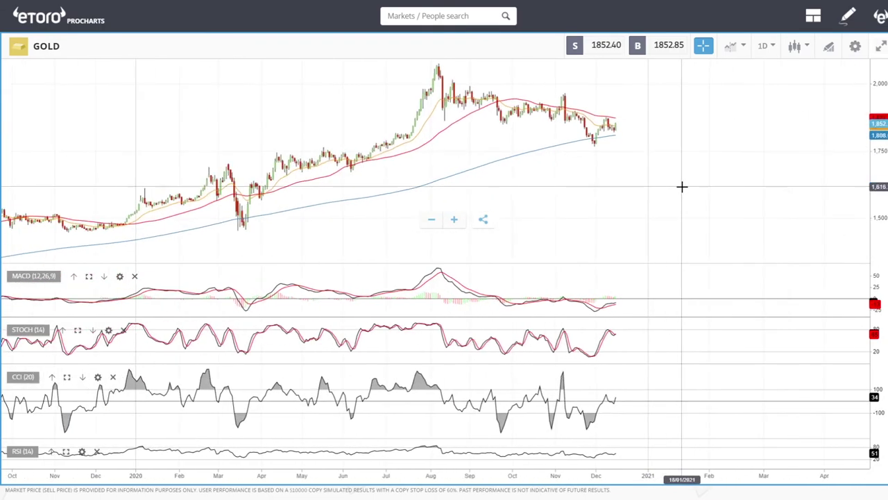
left_click(828, 45)
left_click(434, 337)
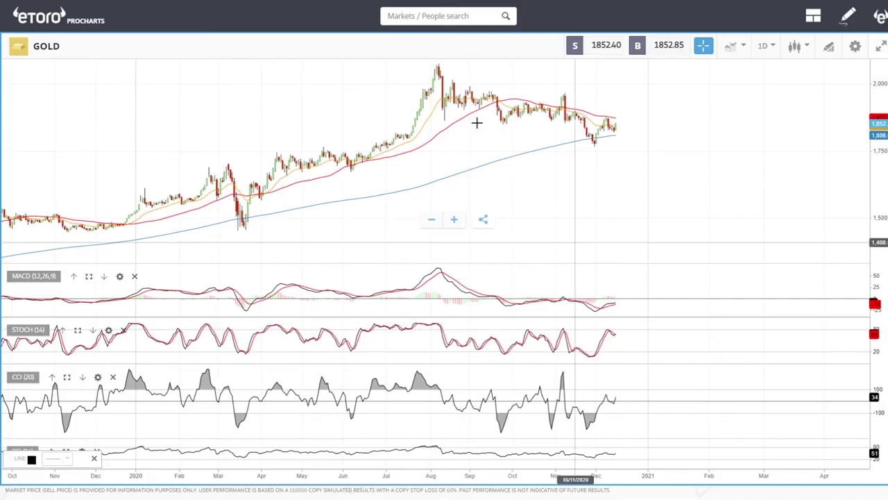
left_click(449, 68)
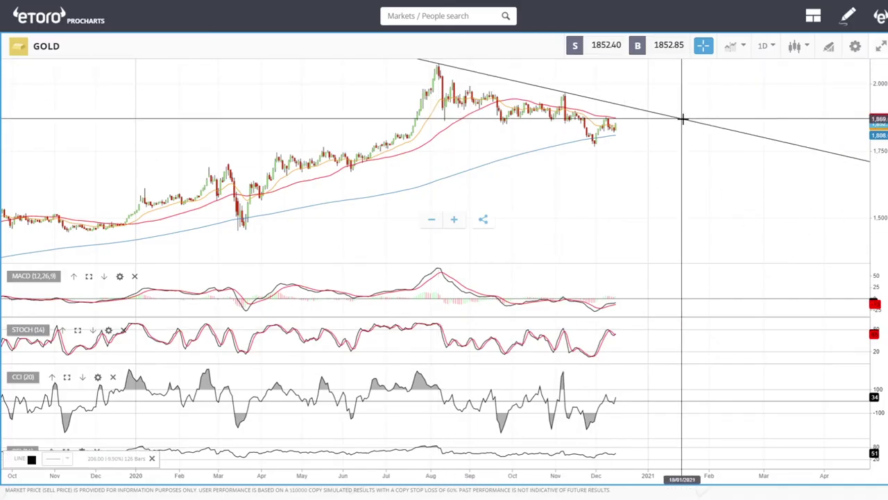
left_click(683, 117)
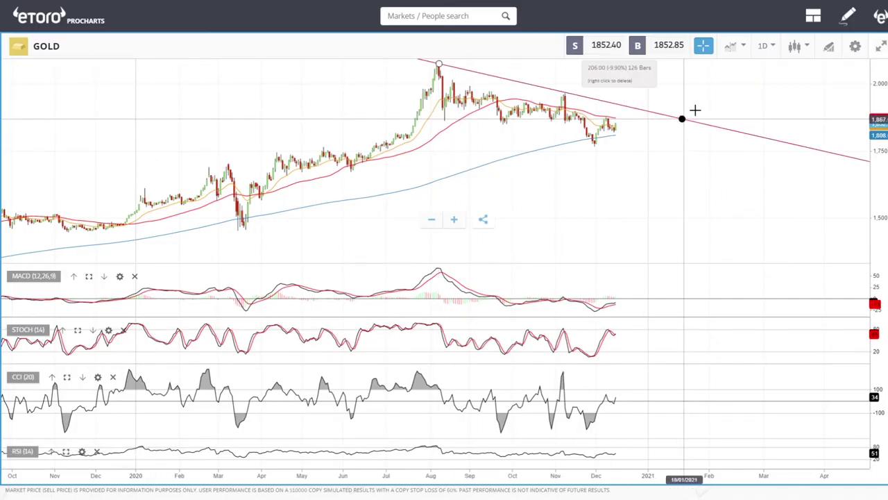
Step: Draw an ascending trend line with the Line tool on GOLD from the March 2020 low along the late November 2020 low
left_click(830, 47)
left_click(468, 338)
left_click(242, 230)
left_click(772, 103)
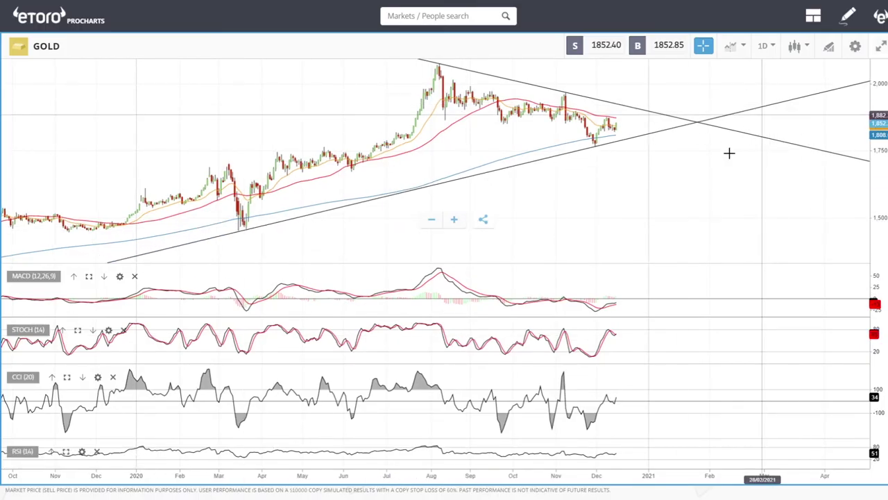
Step: Examine the GOLD price between the converging trend lines, and open the SILVER chart by searching the markets for "sil"
scroll(729, 151, "up", 5)
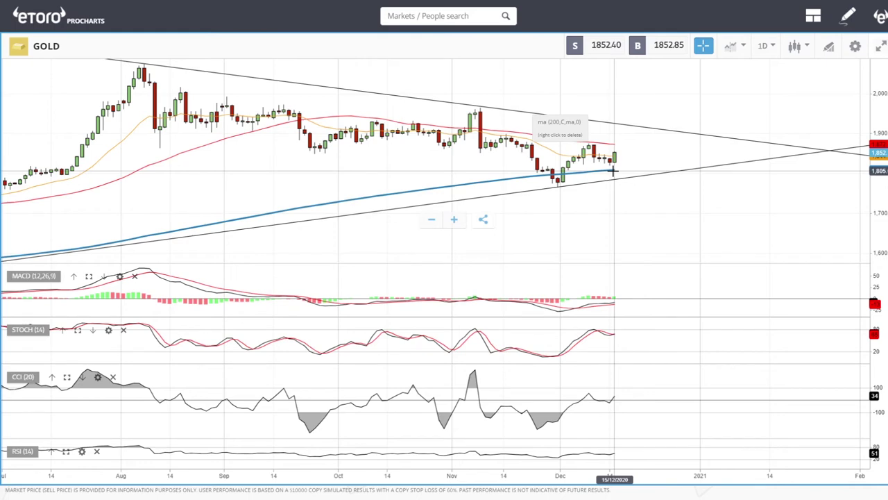
left_click_drag(759, 198, 532, 195)
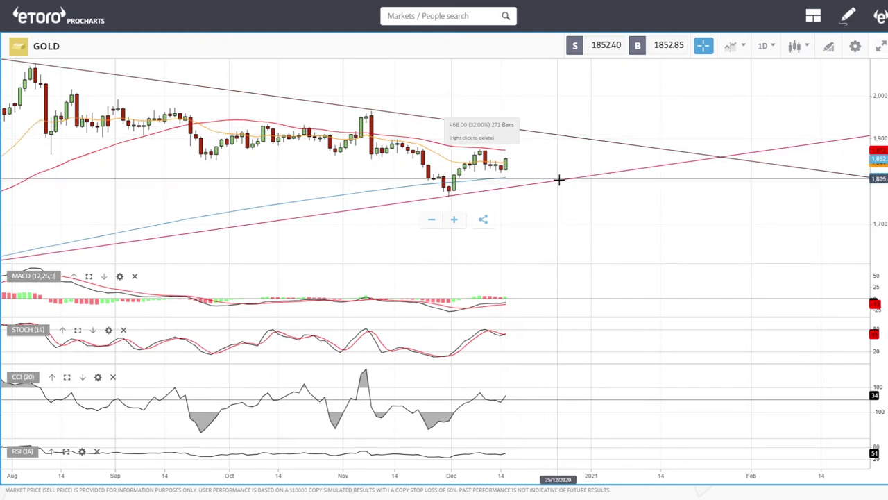
scroll(684, 227, "down", 3)
scroll(537, 206, "up", 1)
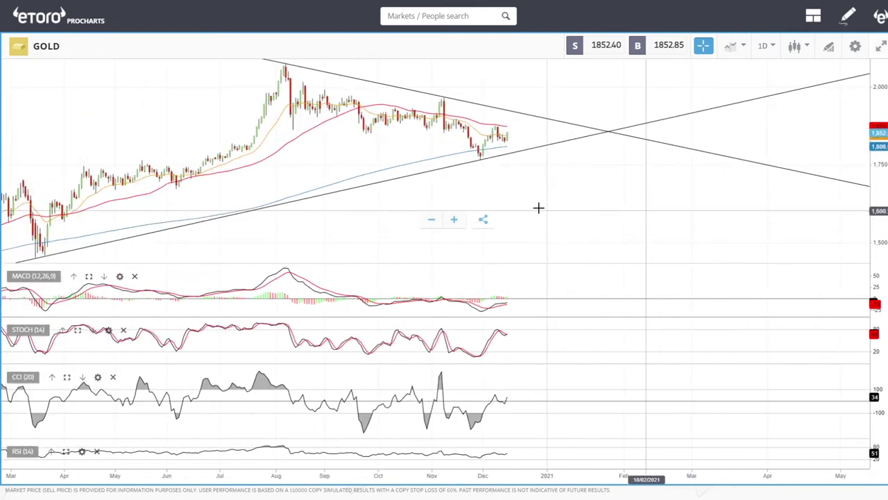
left_click_drag(535, 198, 618, 192)
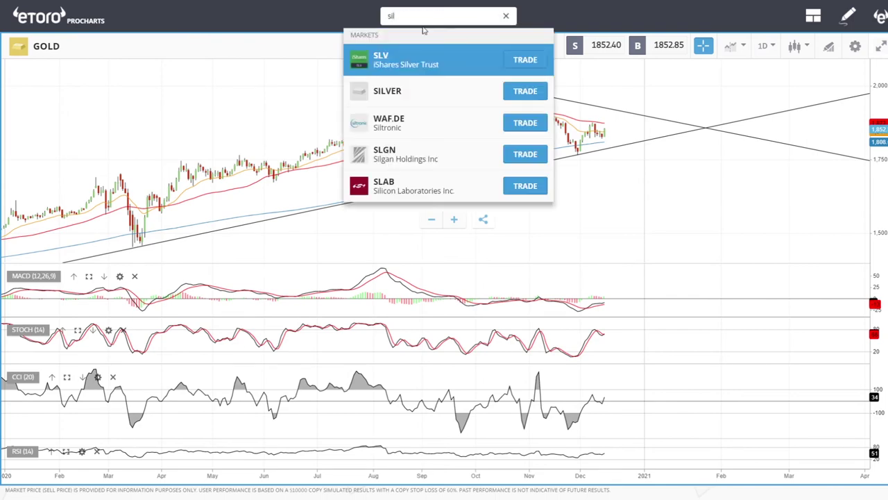
left_click(389, 121)
scroll(677, 197, "up", 5)
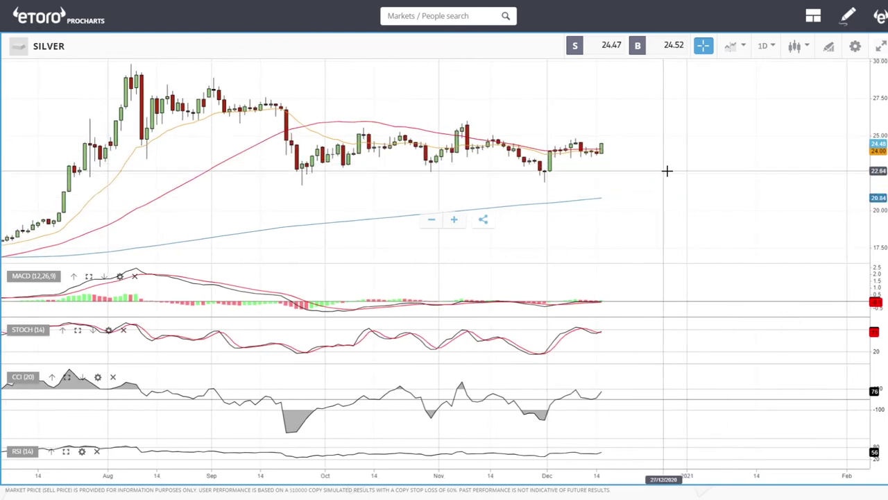
Step: Draw a descending trend line with the Line tool on SILVER from the August 2020 high to about 23.31 in early January 2021
left_click(829, 46)
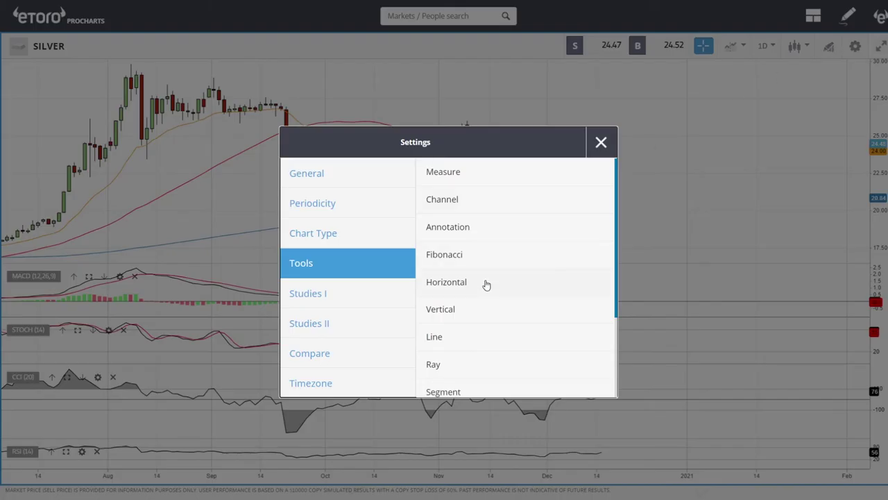
left_click(450, 338)
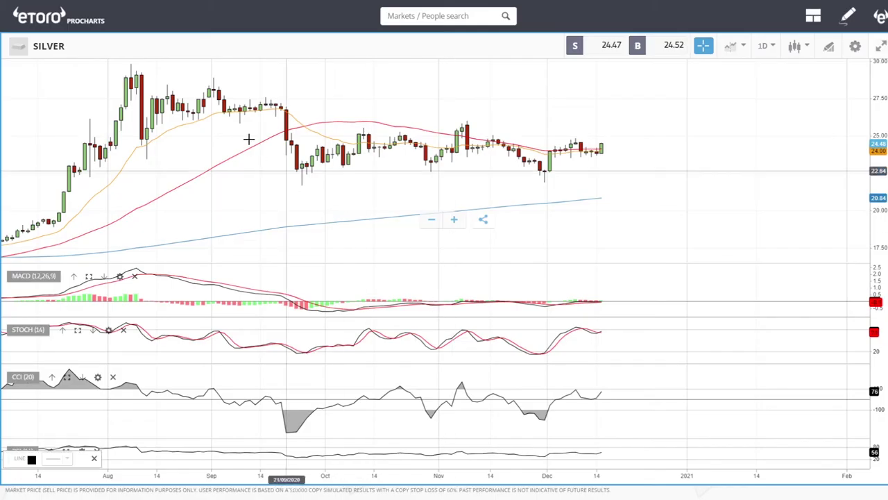
left_click(132, 64)
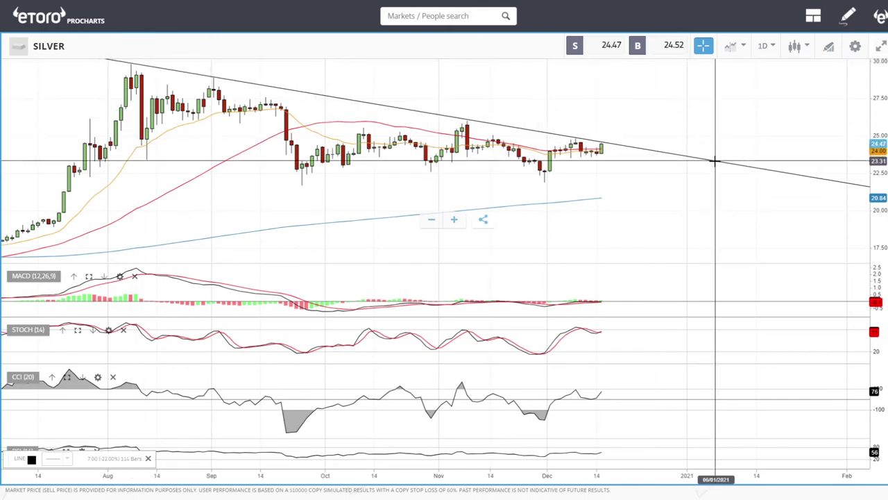
left_click(715, 162)
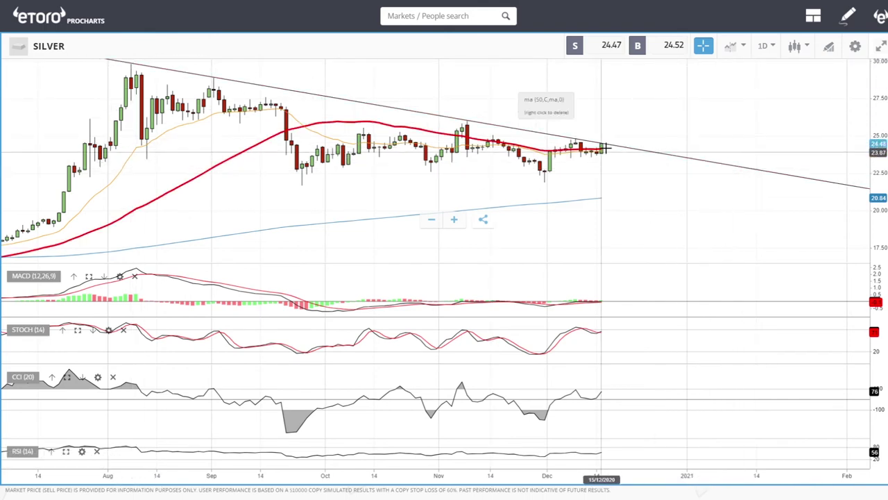
scroll(660, 199, "down", 3)
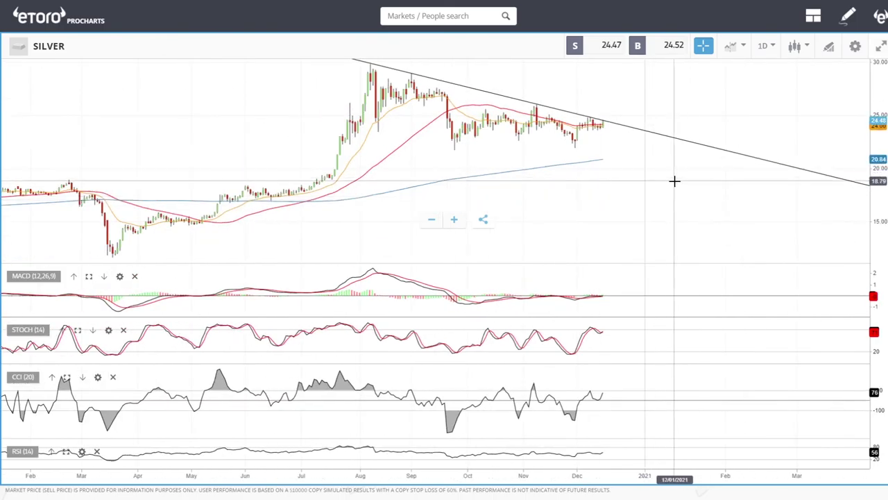
Step: Draw an ascending trend line with the Line tool on SILVER from the March 2020 low to about 23.4 in late December 2020
left_click(827, 48)
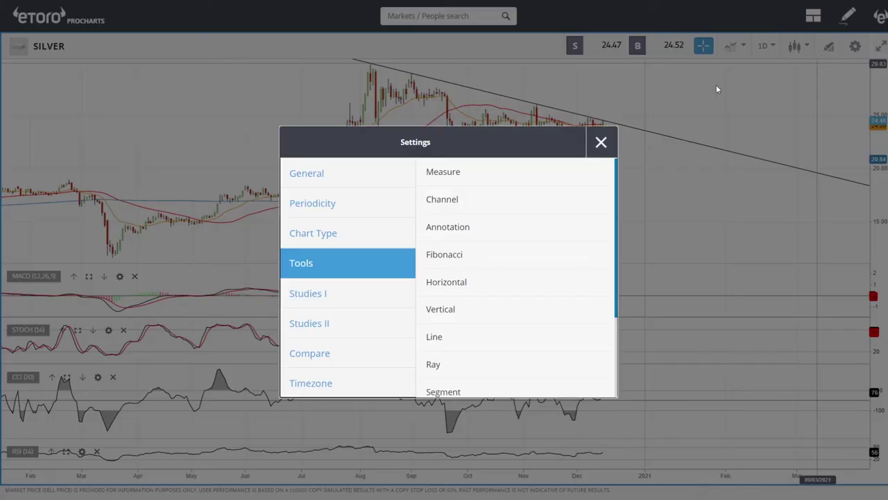
left_click(447, 335)
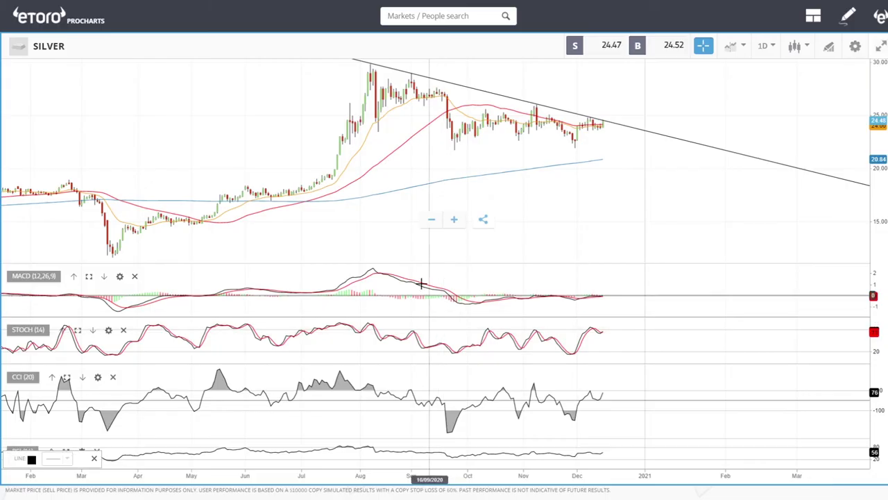
left_click(111, 258)
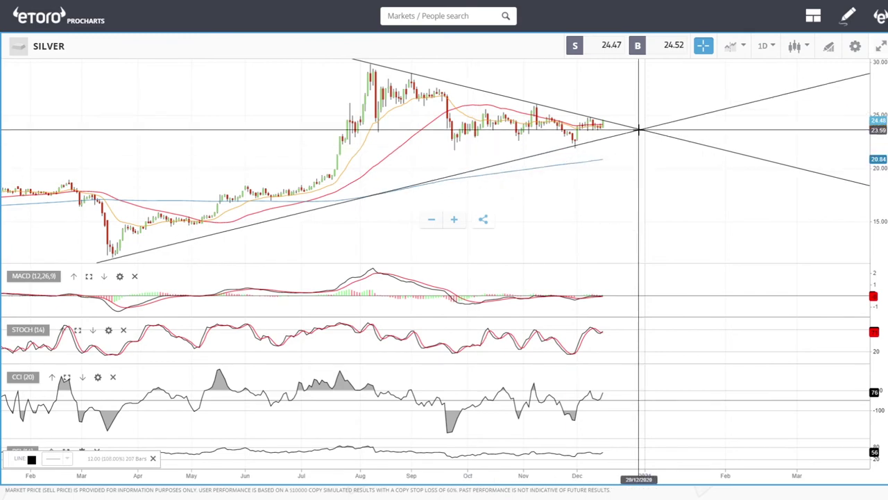
left_click(637, 132)
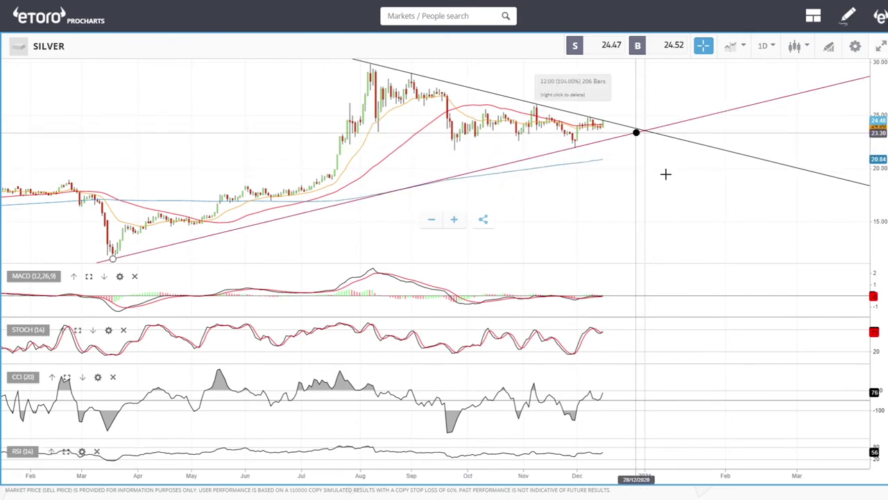
Step: Examine the latest daily SILVER candles at the descending trend line, and switch the chart to the 1 Hour periodicity
scroll(686, 196, "up", 6)
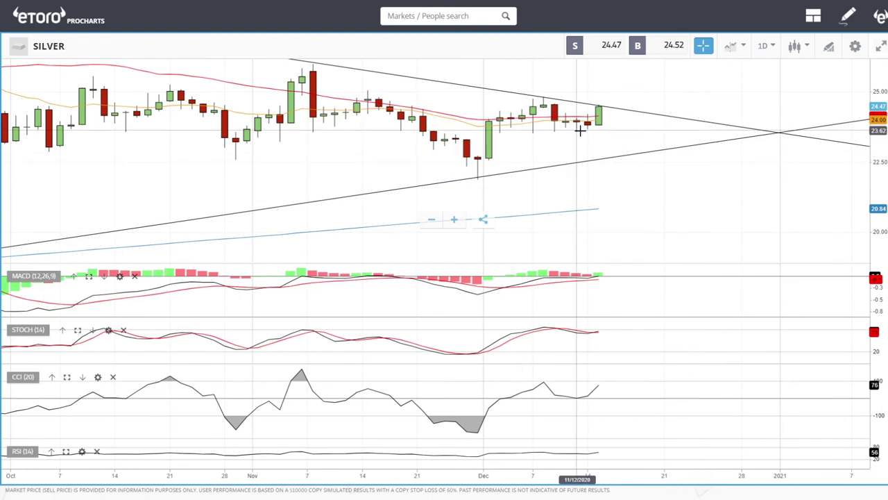
left_click(604, 99)
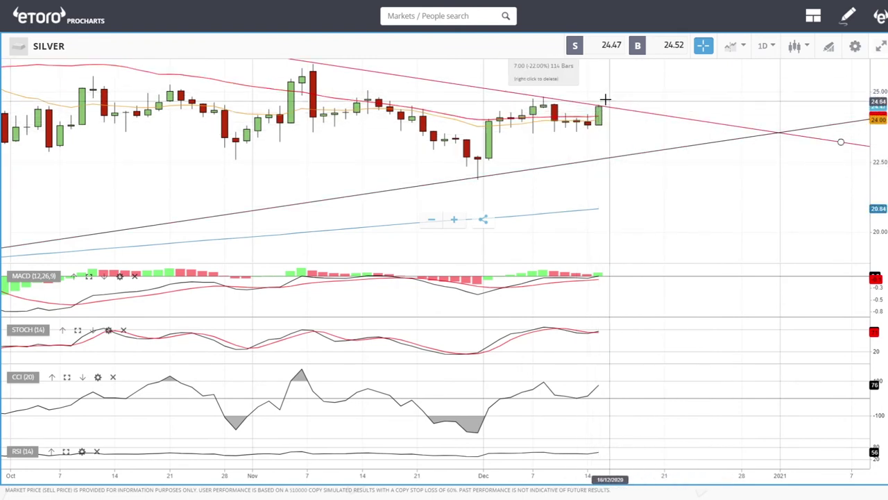
left_click(607, 97)
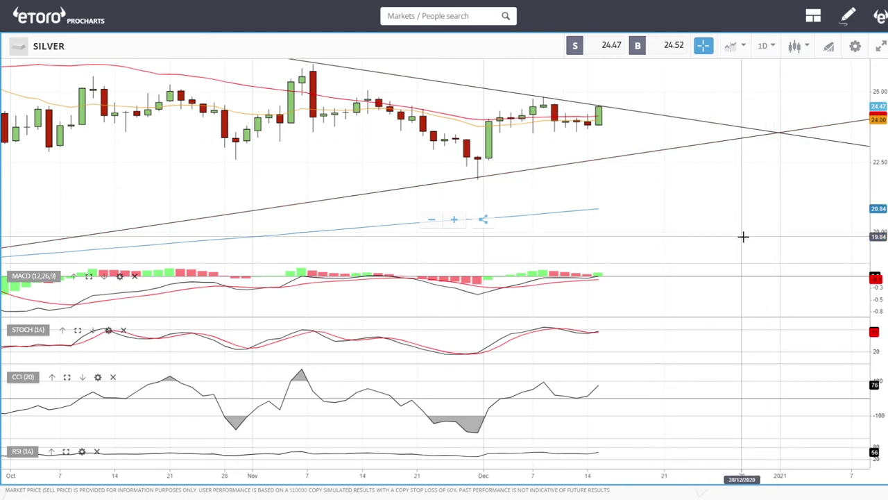
scroll(743, 238, "down", 5)
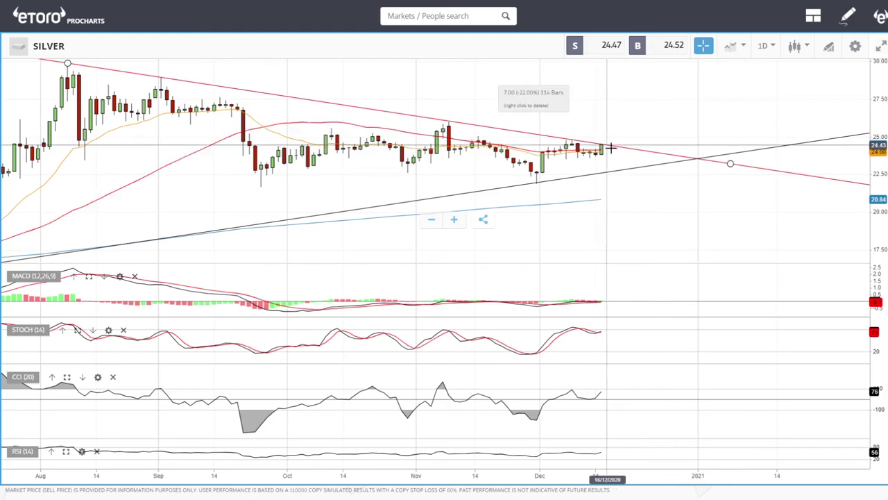
left_click(767, 46)
left_click(454, 309)
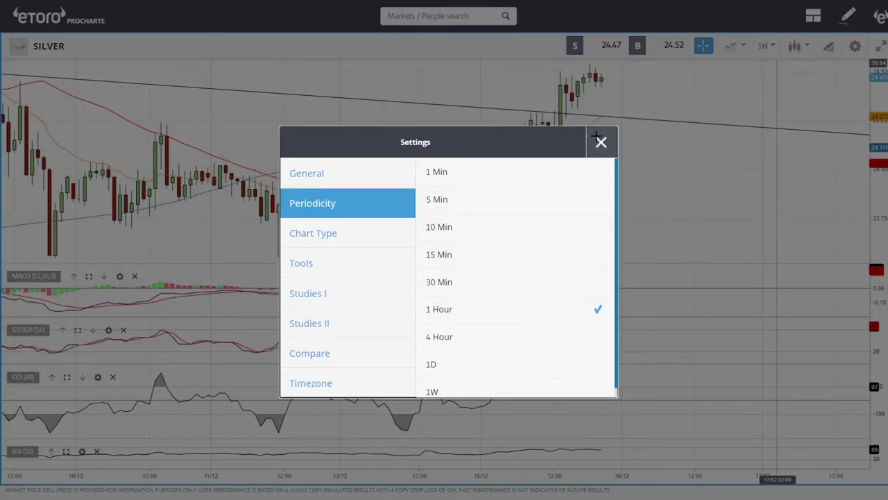
left_click(600, 140)
Step: Examine the hourly SILVER price around the descending trend line, and return the chart to the 1D periodicity
scroll(680, 204, "down", 5)
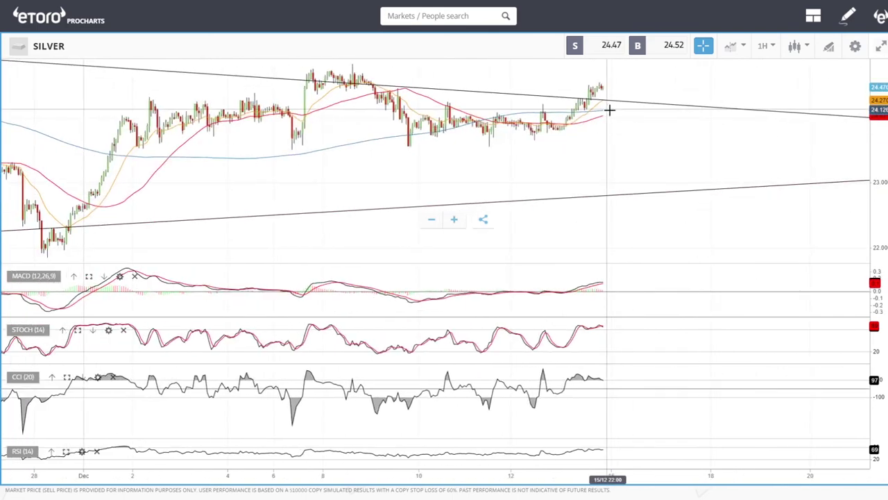
scroll(609, 110, "up", 3)
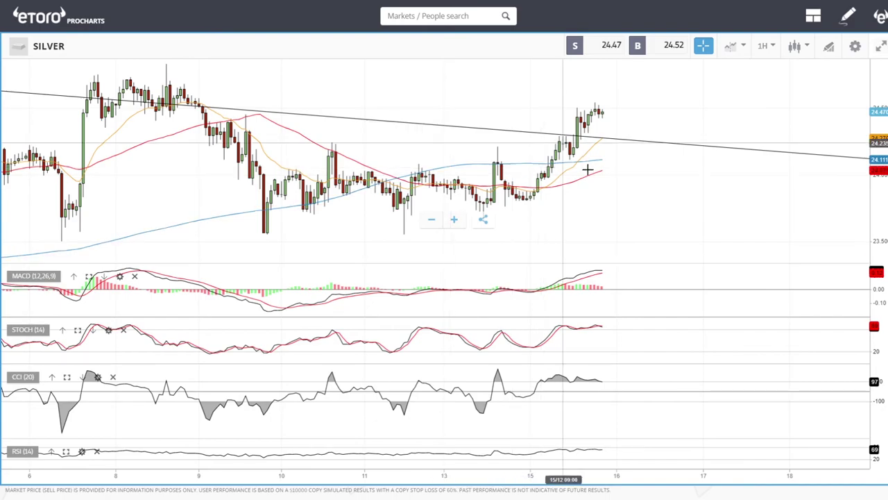
left_click(766, 46)
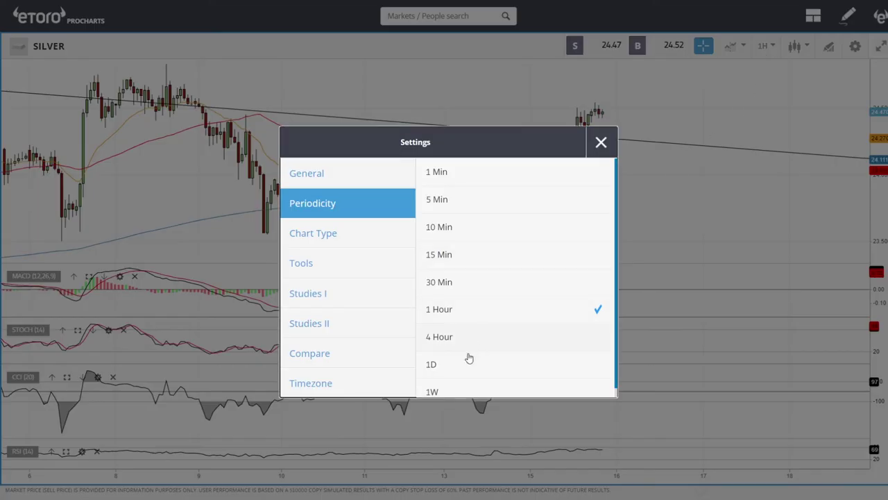
left_click(601, 142)
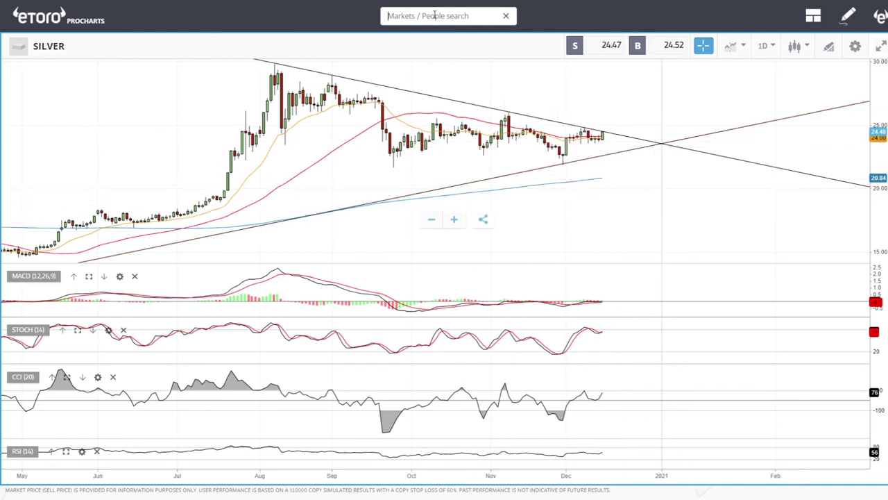
Step: Open the PLATINUM chart by searching the markets for "pla", and examine its daily price since mid-2020
type("a")
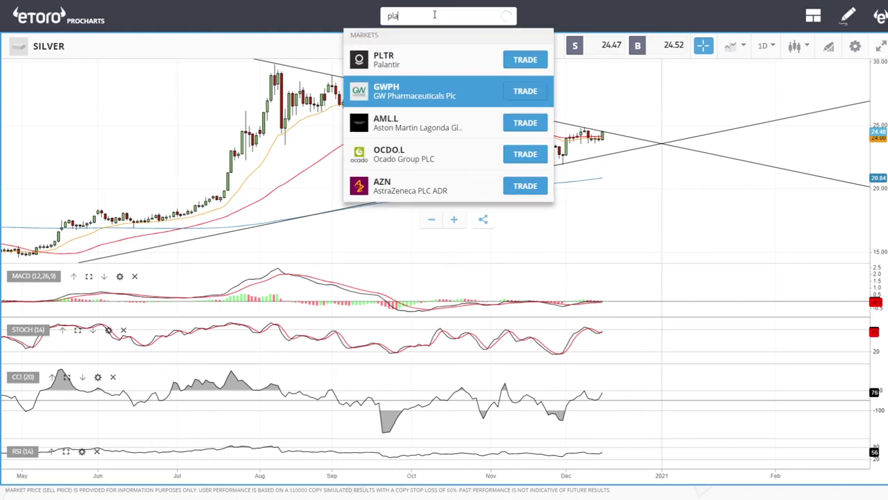
left_click(403, 88)
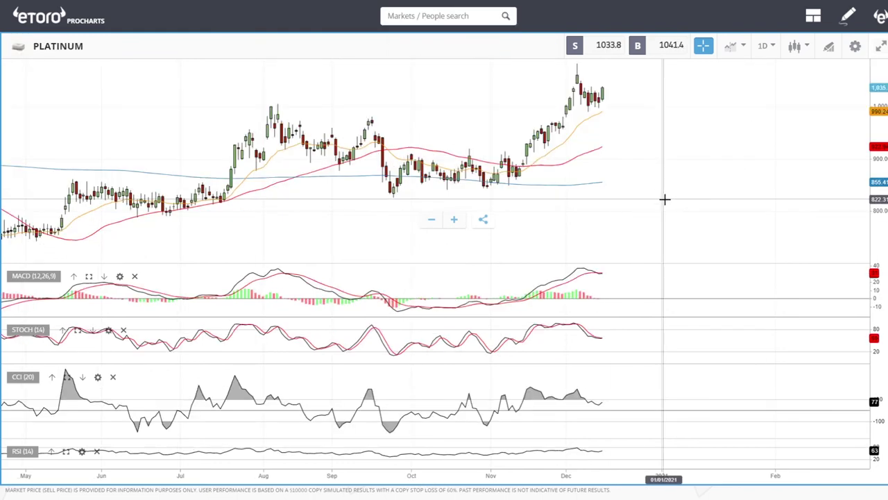
scroll(667, 179, "up", 4)
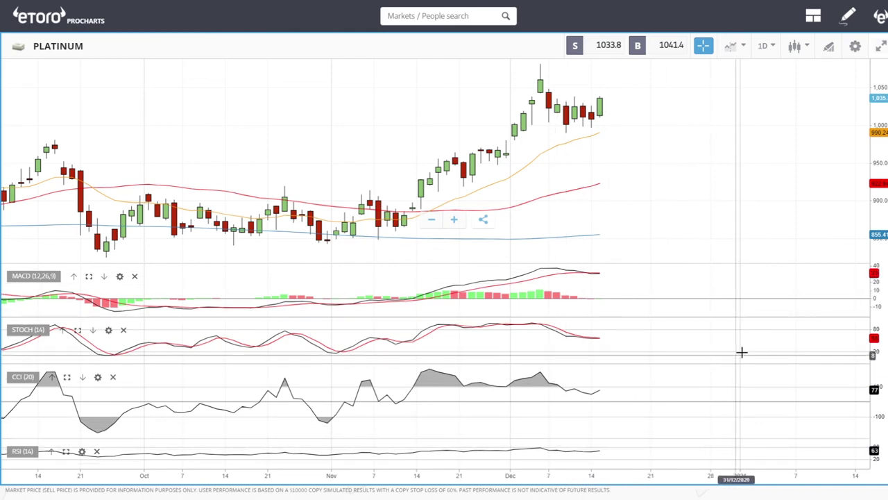
scroll(742, 351, "down", 3)
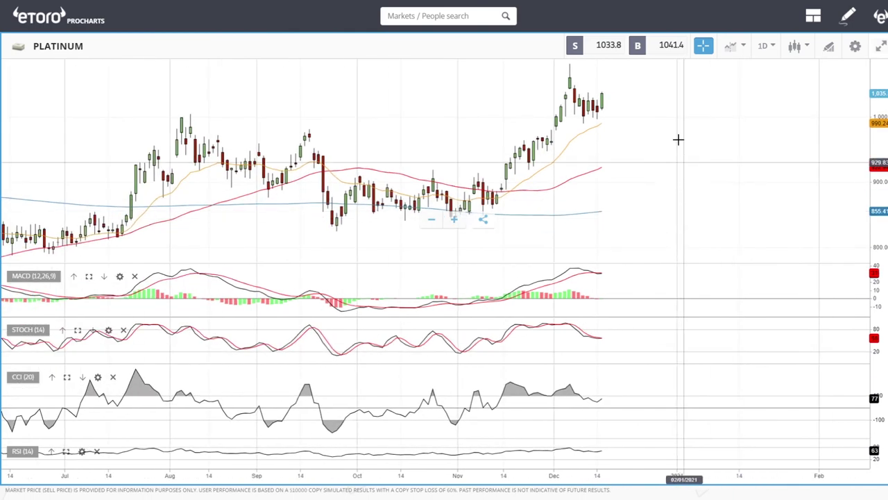